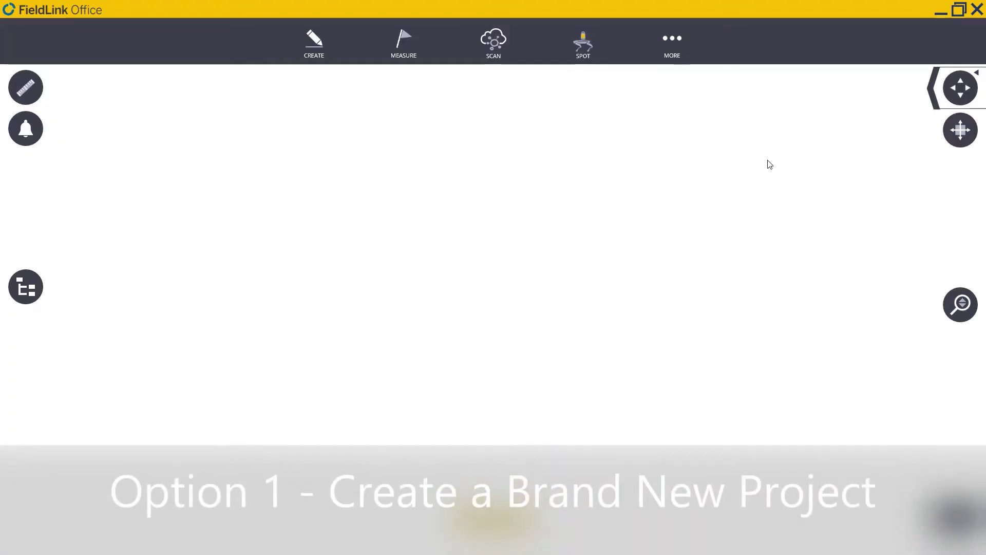
Create a new project named 'FieldLink MR TFLX Creation' from the project manager
left_click(678, 44)
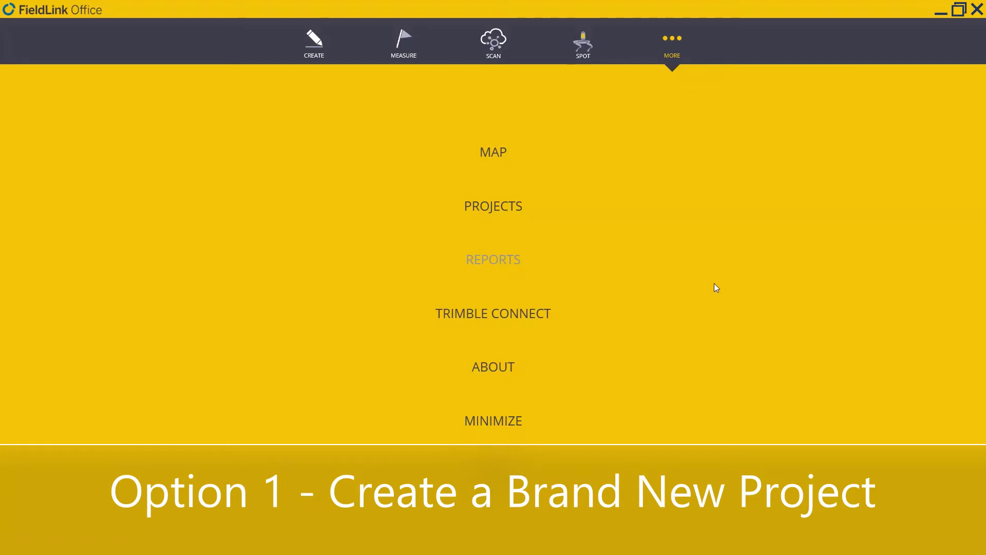
left_click(504, 203)
left_click(510, 225)
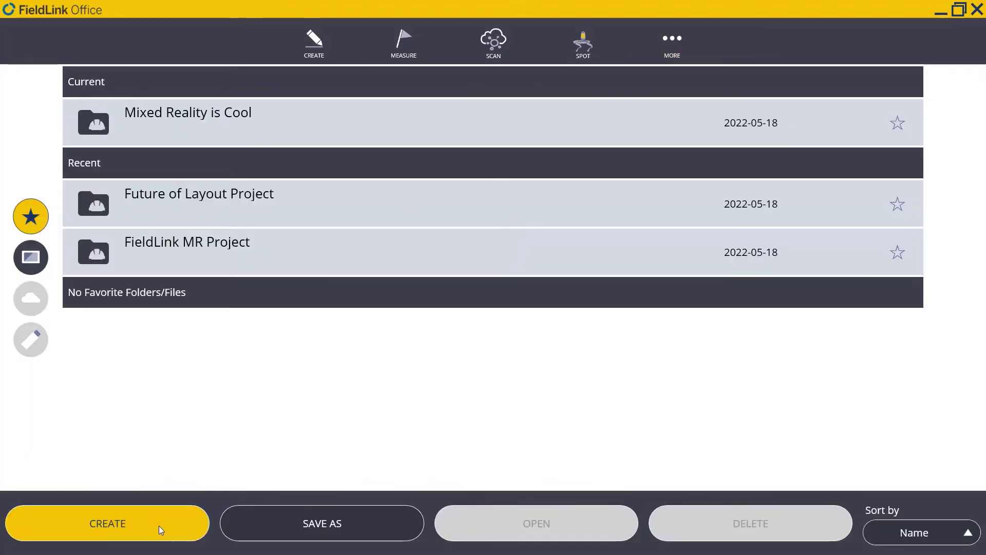
left_click(160, 525)
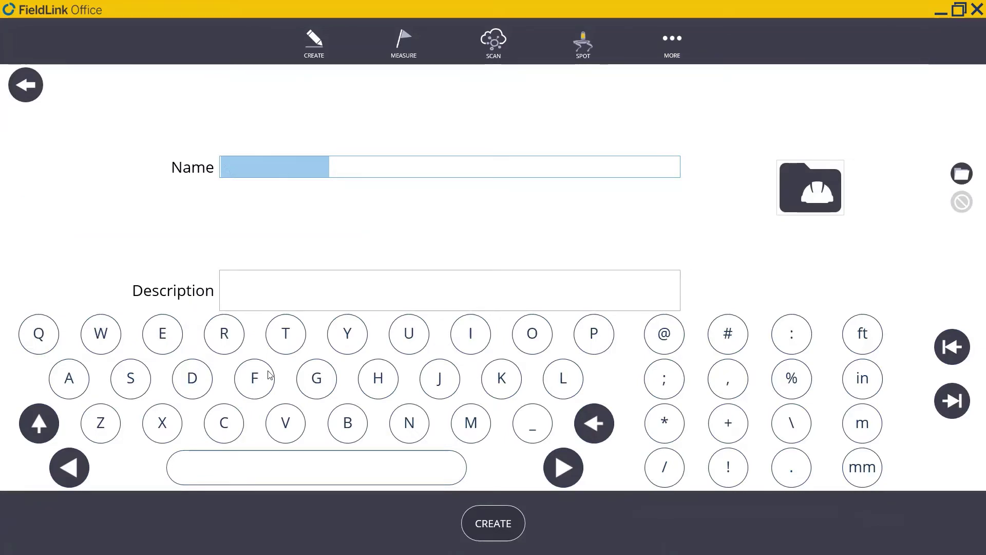
type("FieldLink MR TFLX Creation")
left_click(499, 526)
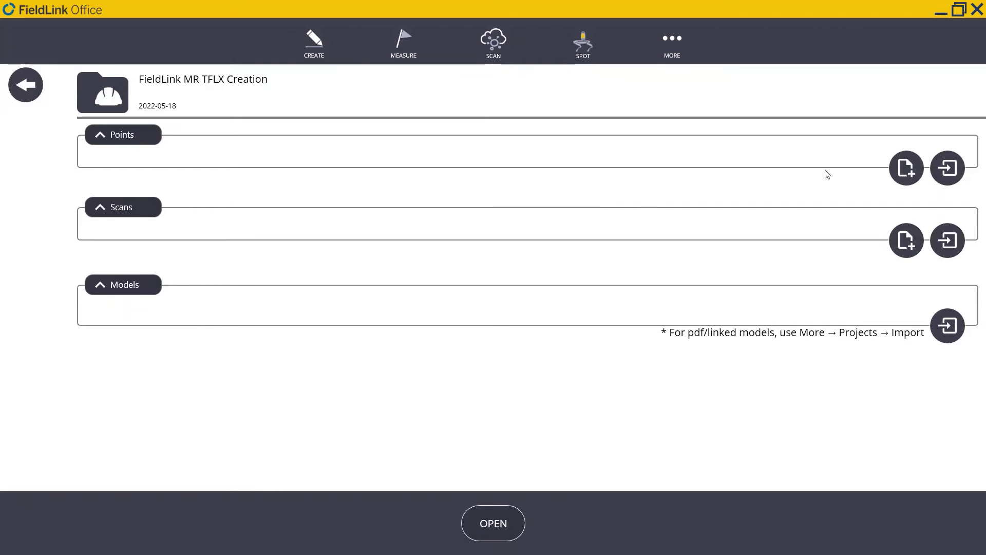
Add an empty point file named 'Point File 1' and open the project in the viewer
left_click(905, 167)
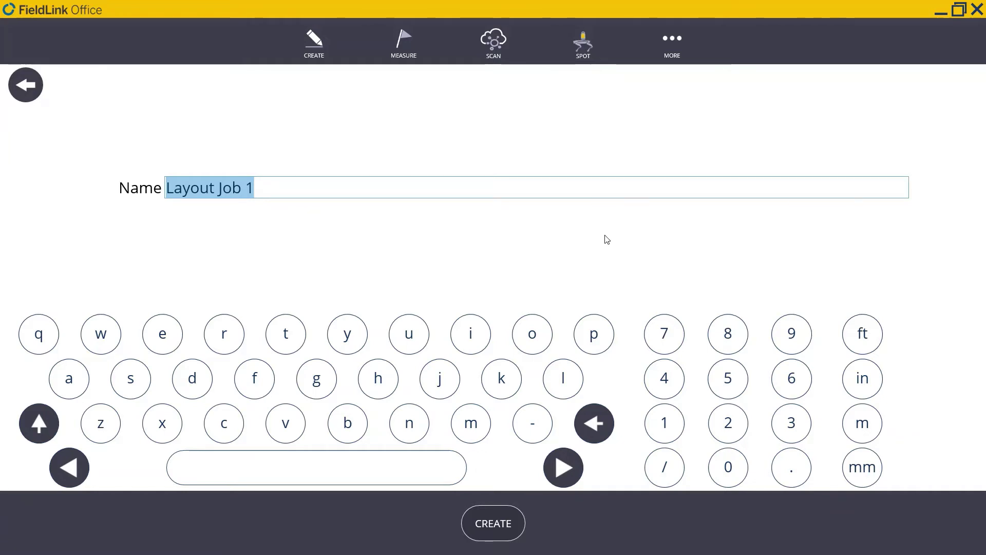
type("Point File 1")
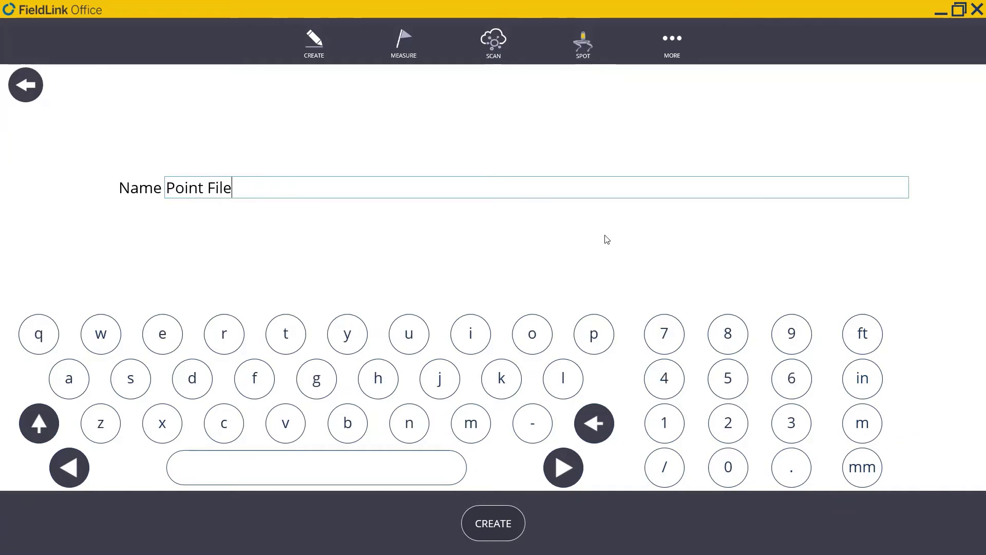
left_click(483, 523)
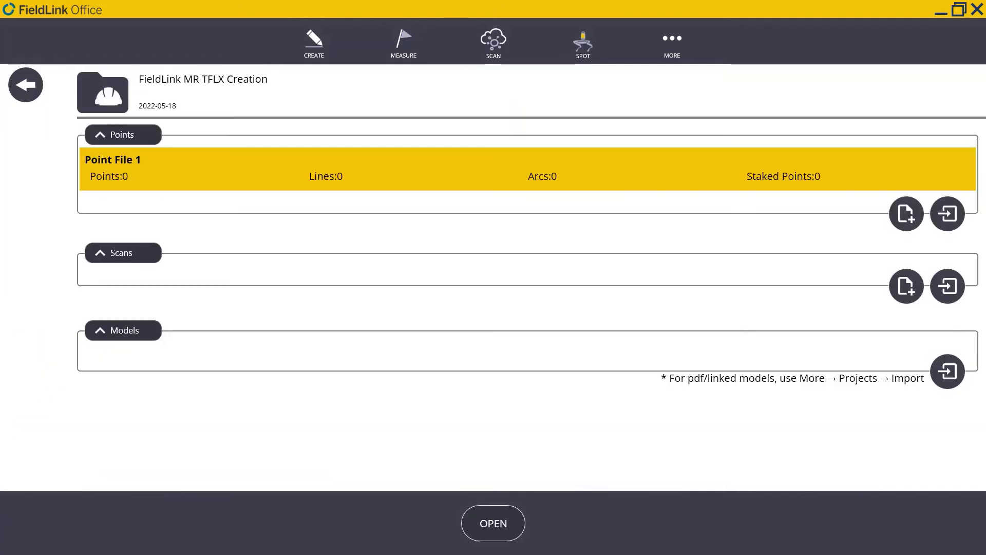
left_click(503, 521)
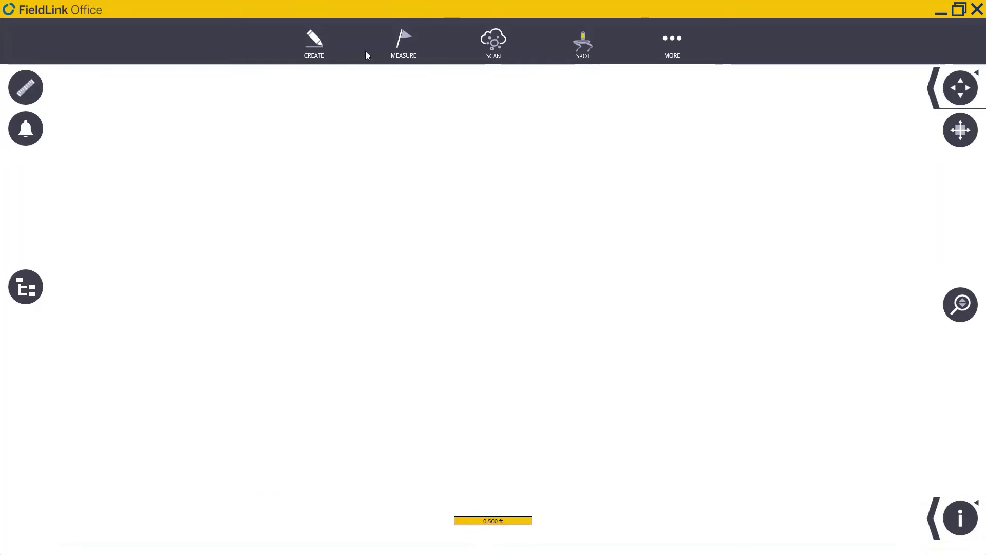
Plan points 100–103 as a 32.808 ft square, turning 90° between points, without lines
left_click(318, 43)
left_click(487, 180)
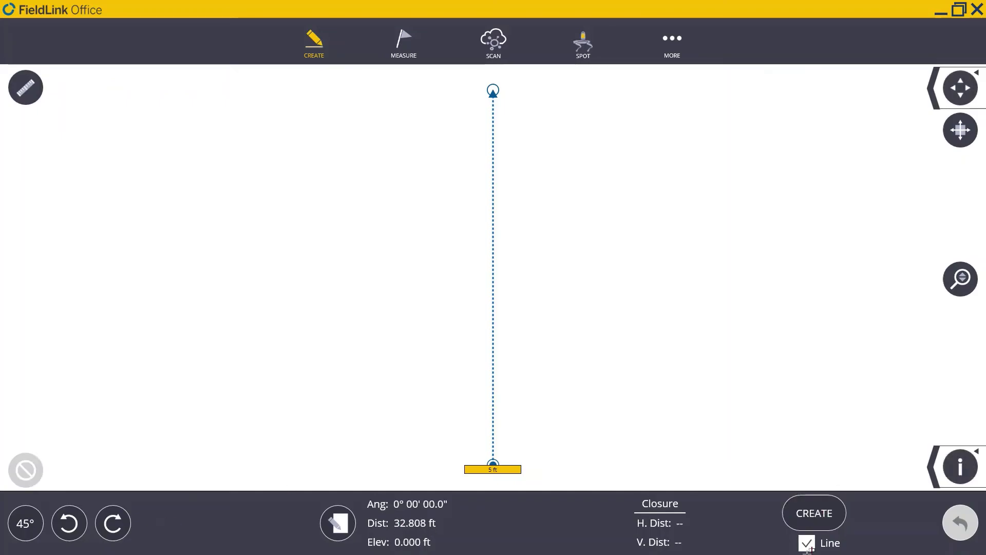
left_click(807, 543)
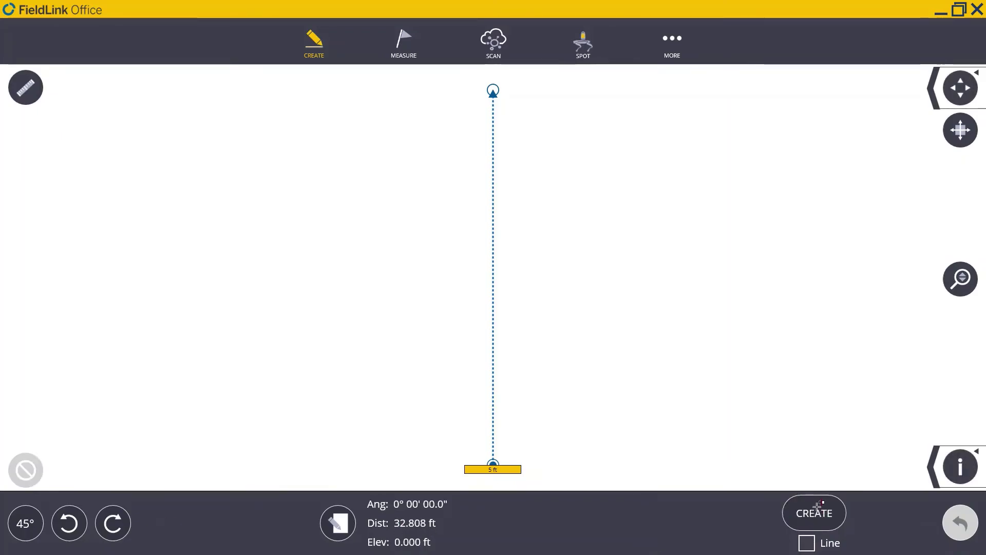
left_click(795, 527)
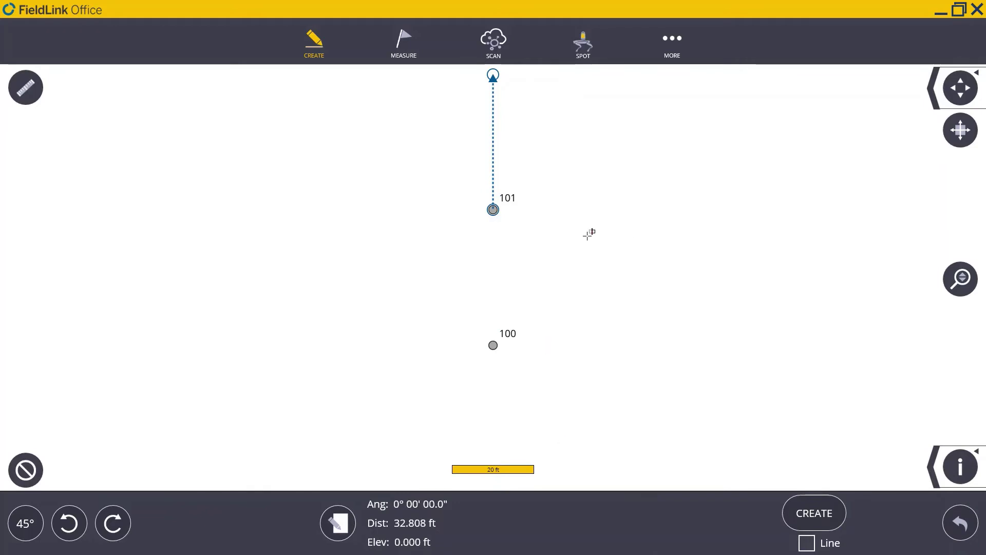
left_click(122, 518)
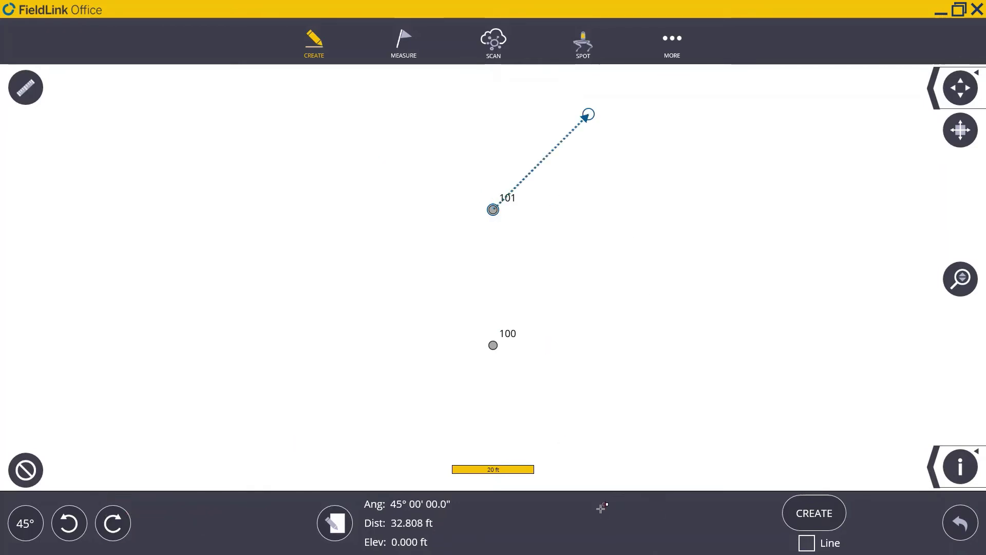
left_click(121, 518)
left_click(832, 514)
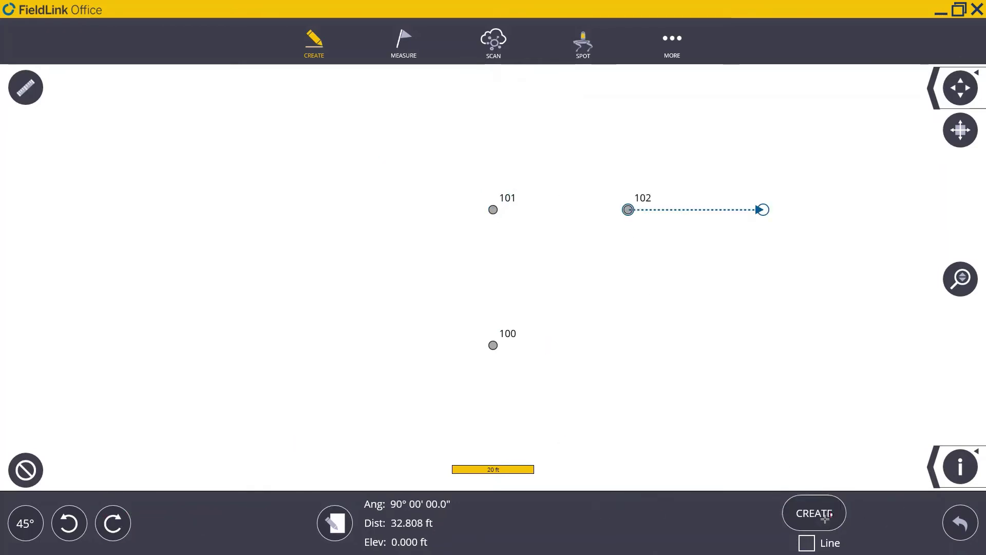
left_click(114, 522)
left_click(114, 522)
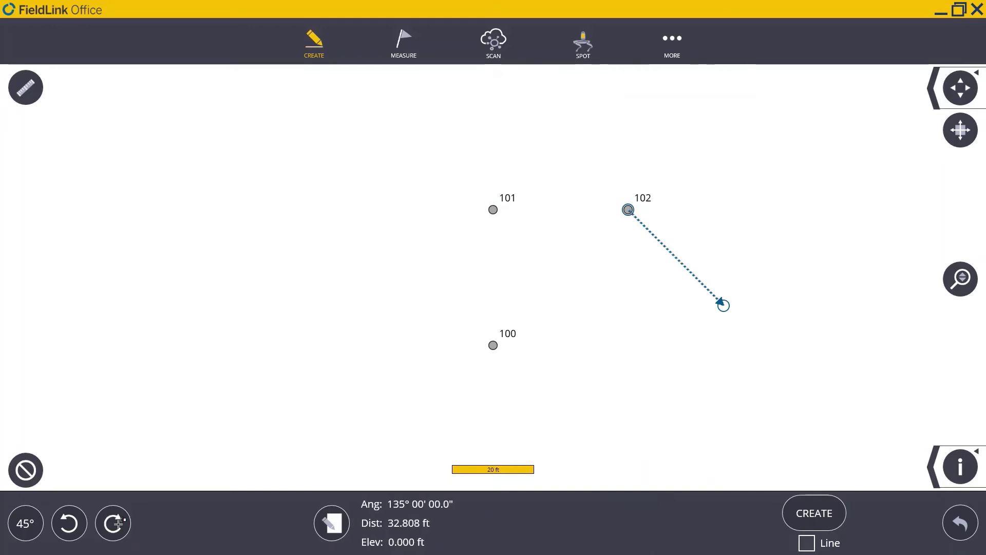
left_click(817, 518)
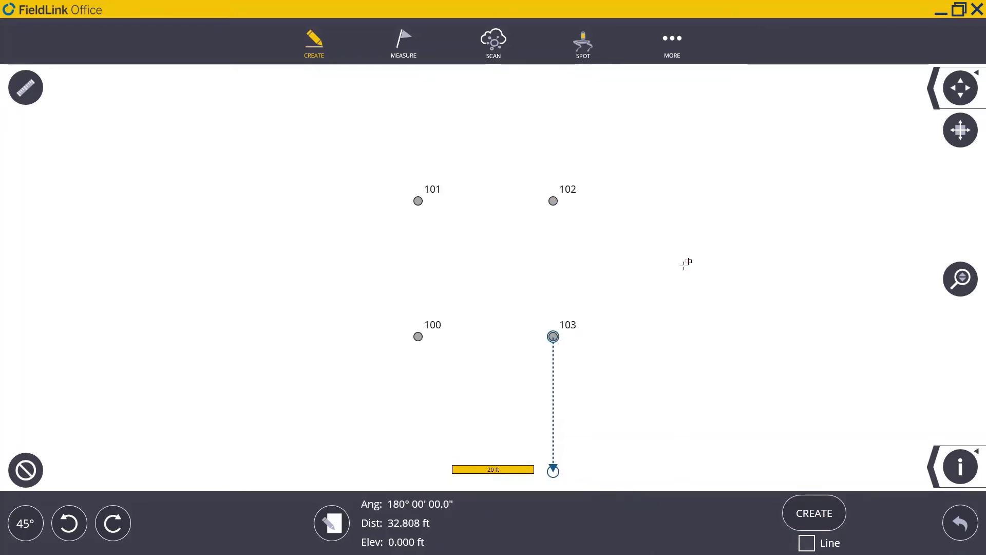
Mark point 100 as a control point in the point manager
left_click(314, 44)
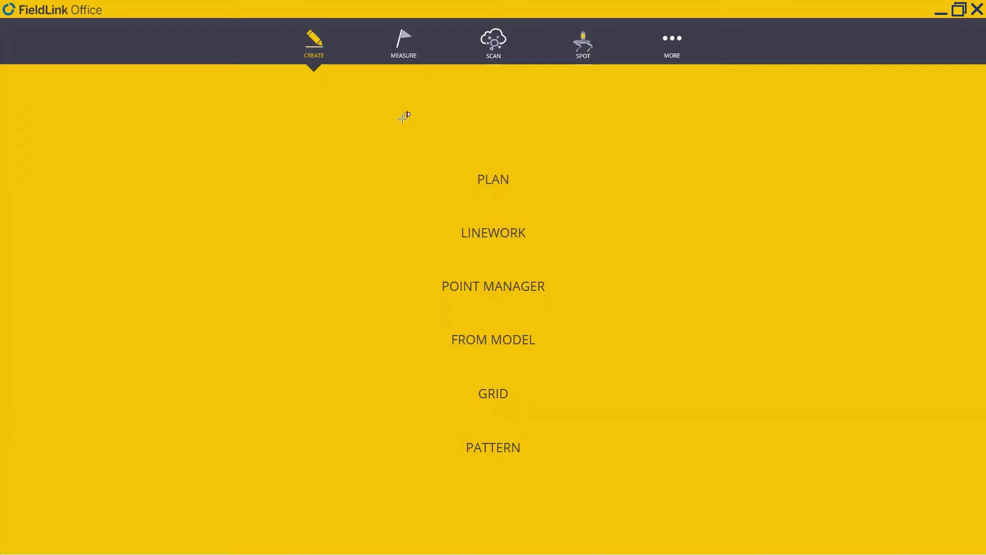
left_click(521, 286)
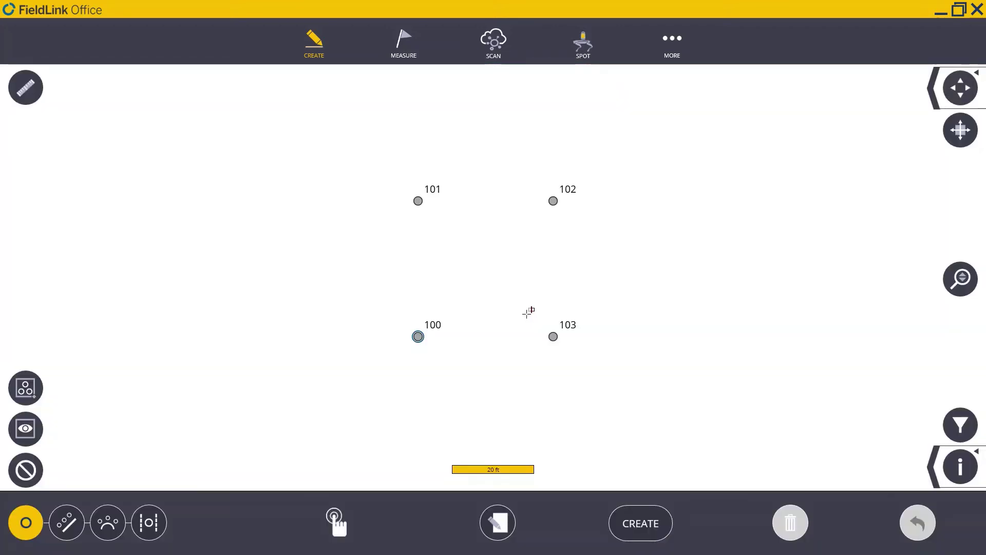
left_click(418, 337)
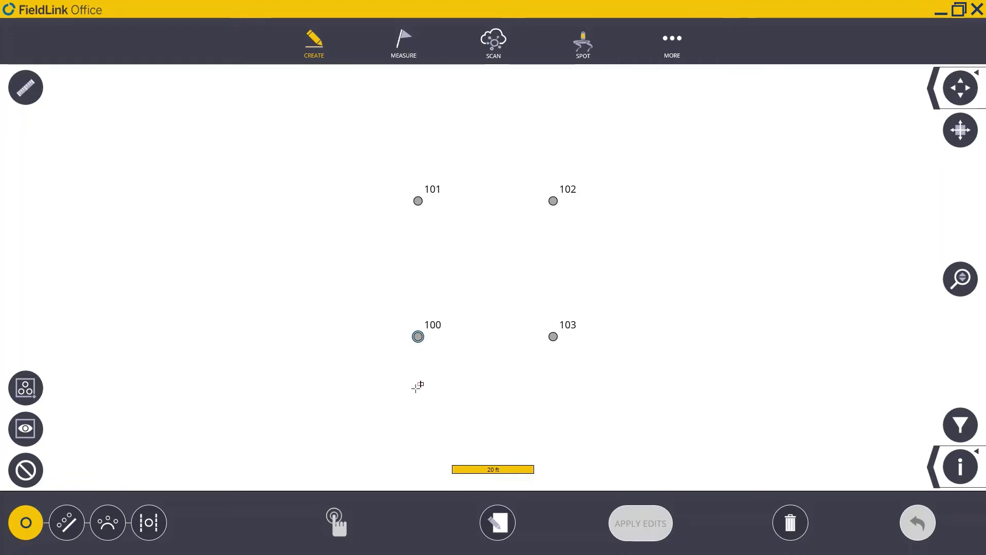
left_click(509, 520)
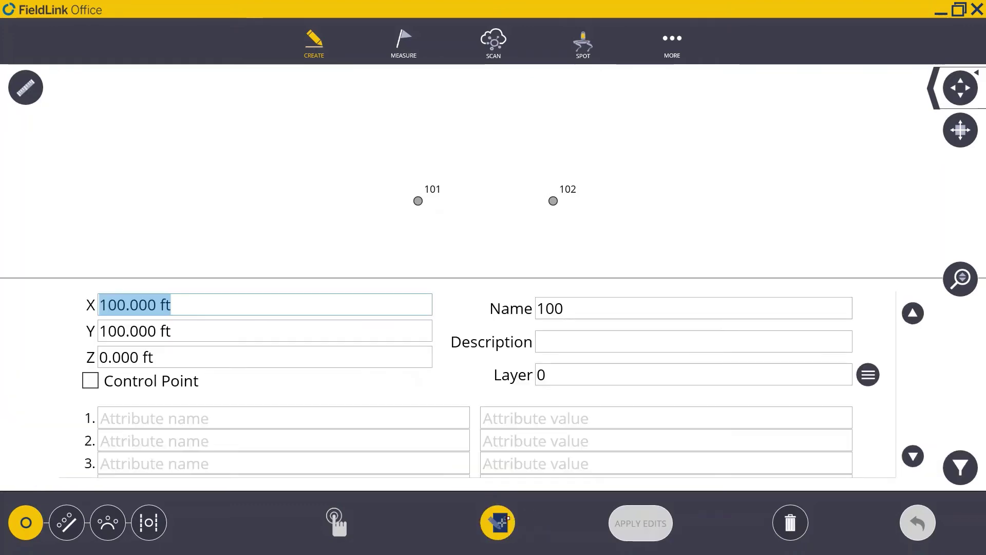
left_click(90, 379)
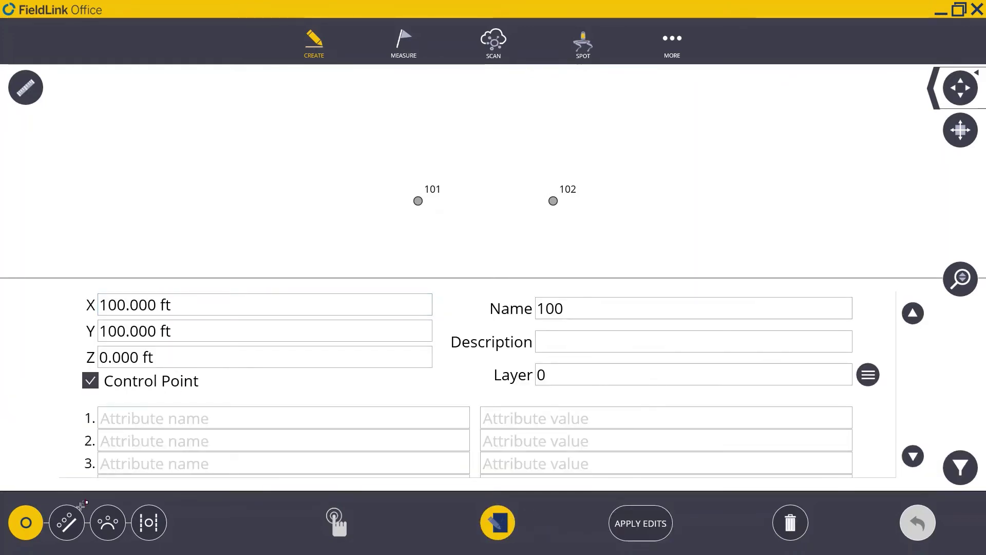
left_click(635, 523)
left_click(507, 523)
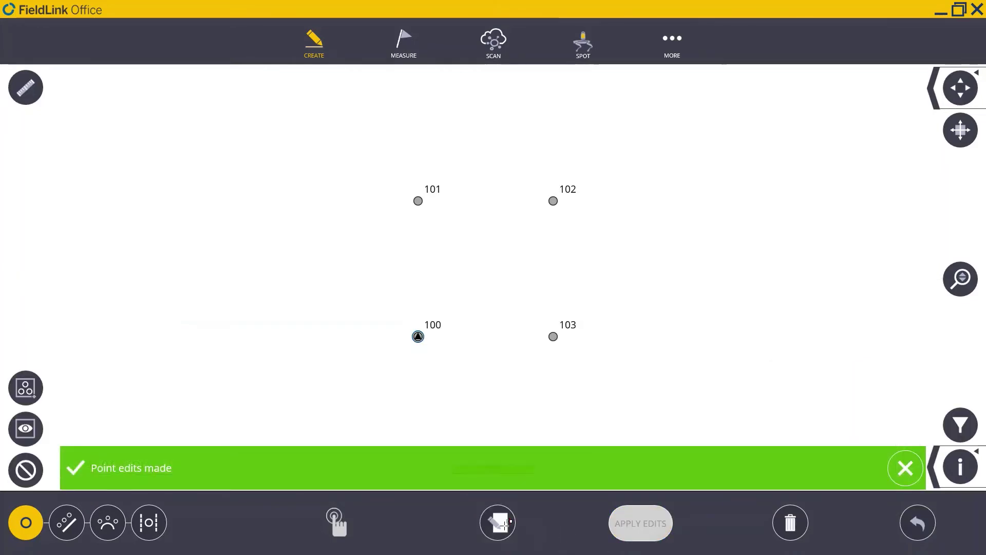
Select points 102, 103 and 101 and make them control points too
scroll(422, 336, "up", 1)
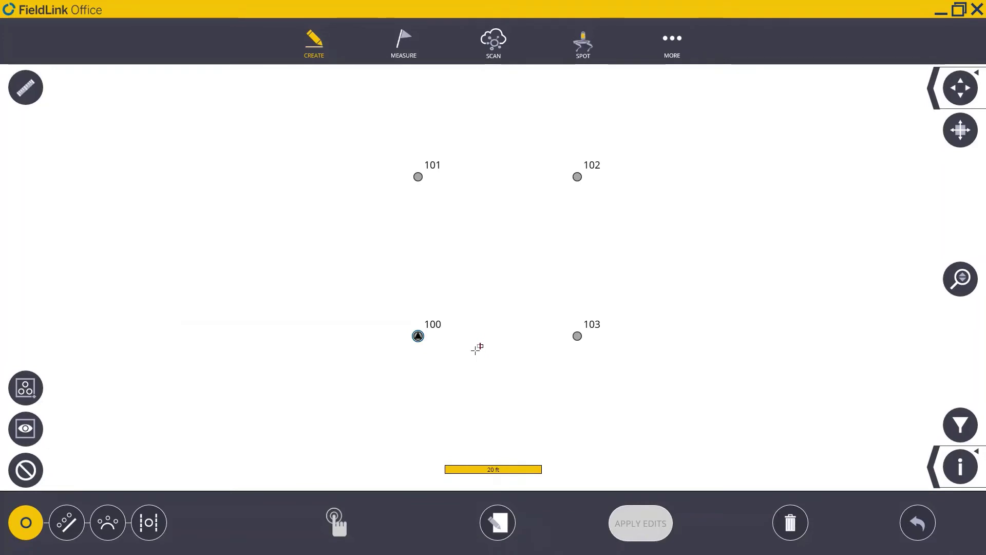
left_click(577, 176)
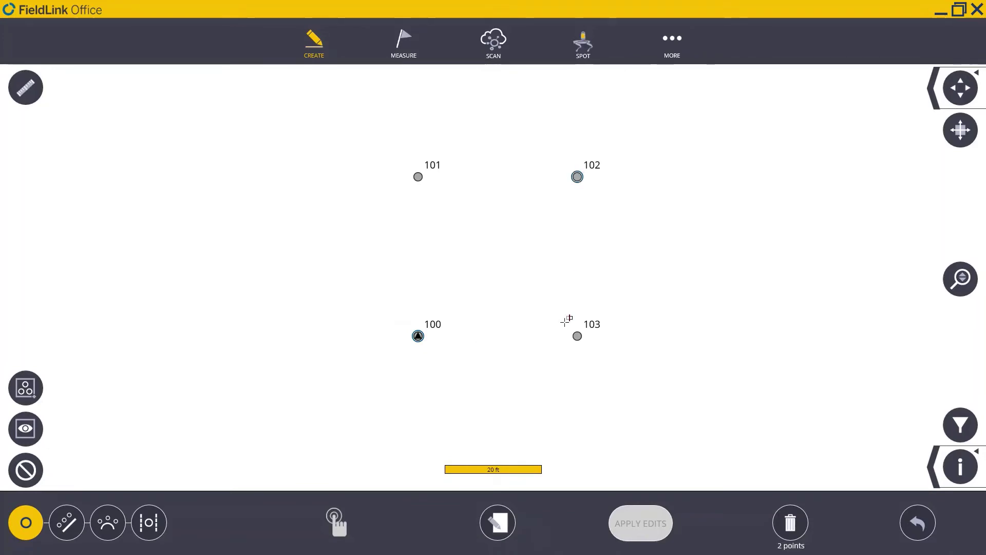
left_click(578, 336)
left_click(419, 176)
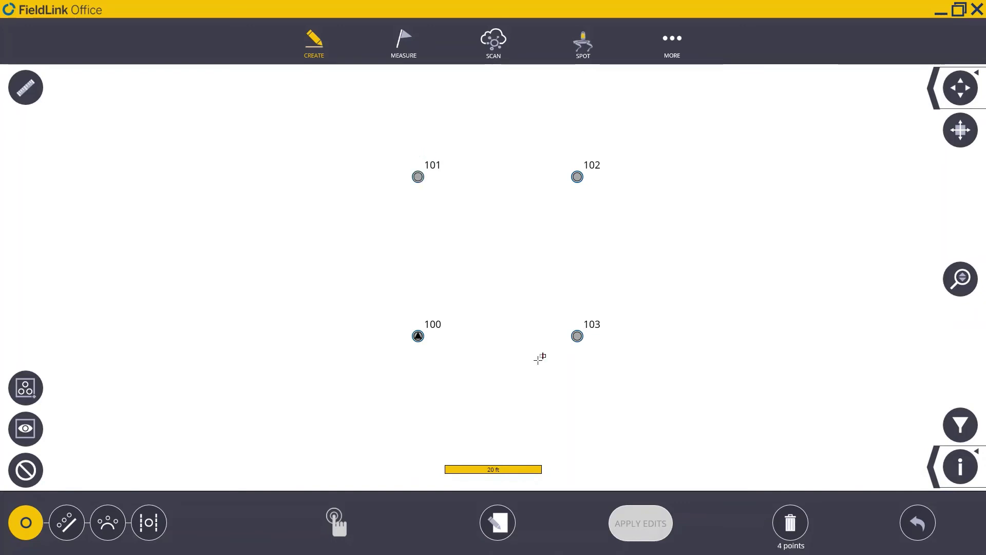
left_click(497, 523)
left_click(91, 380)
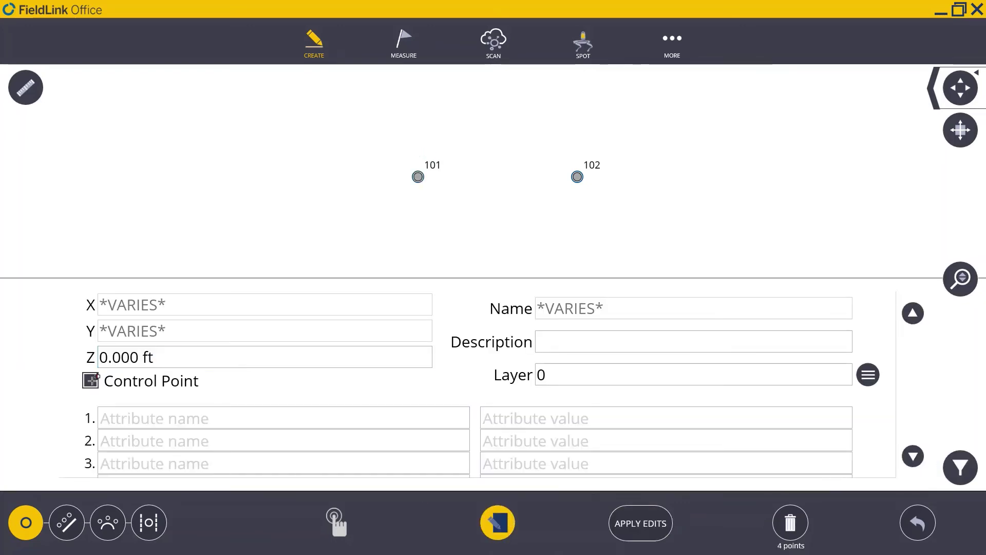
left_click(644, 532)
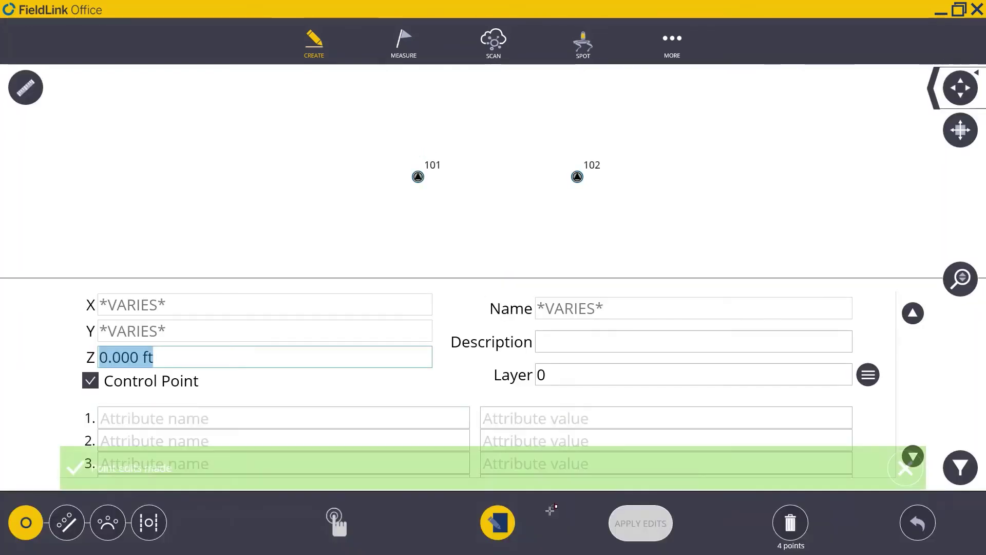
left_click(498, 523)
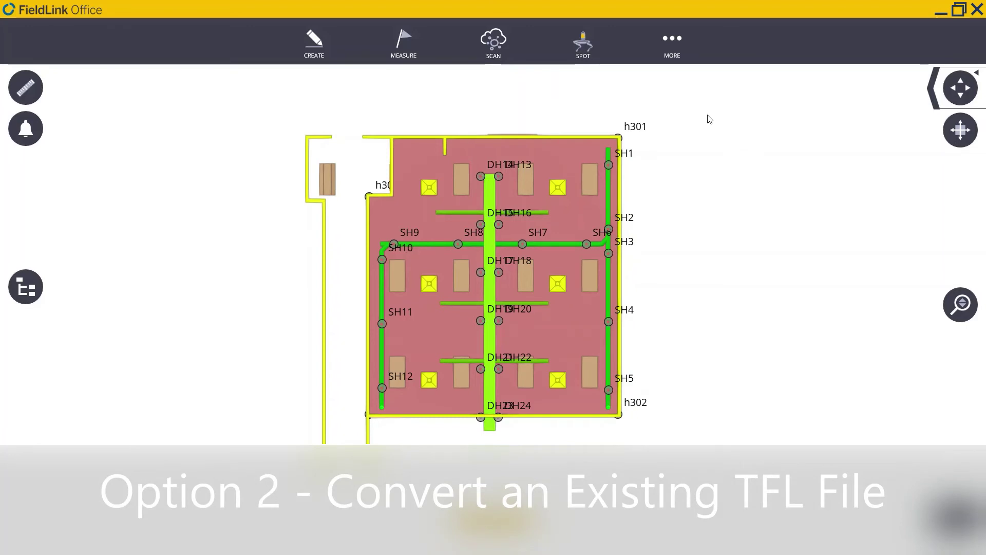
Convert 'FieldLink MR job 220504' TFL from Downloads\Example Files, overwriting the existing local project
left_click(676, 46)
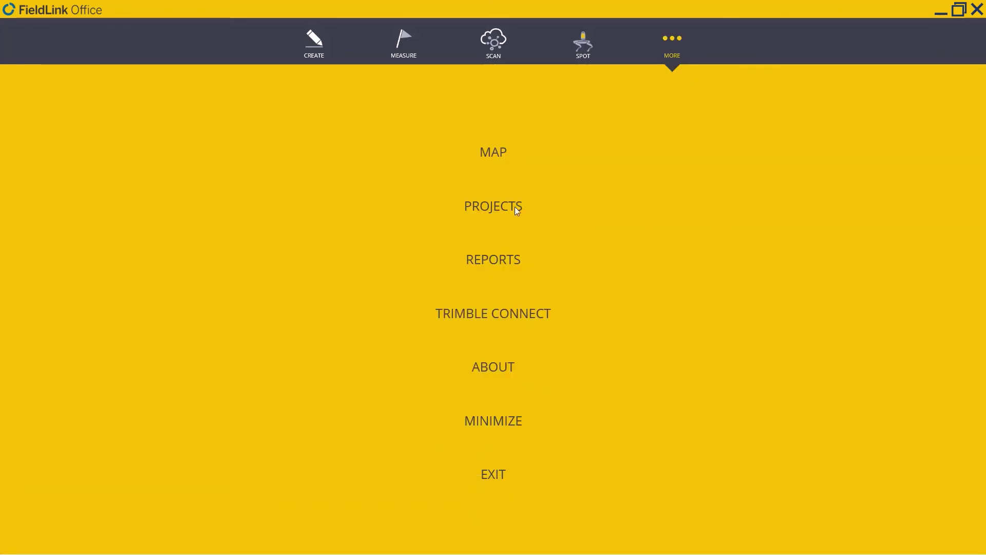
left_click(510, 207)
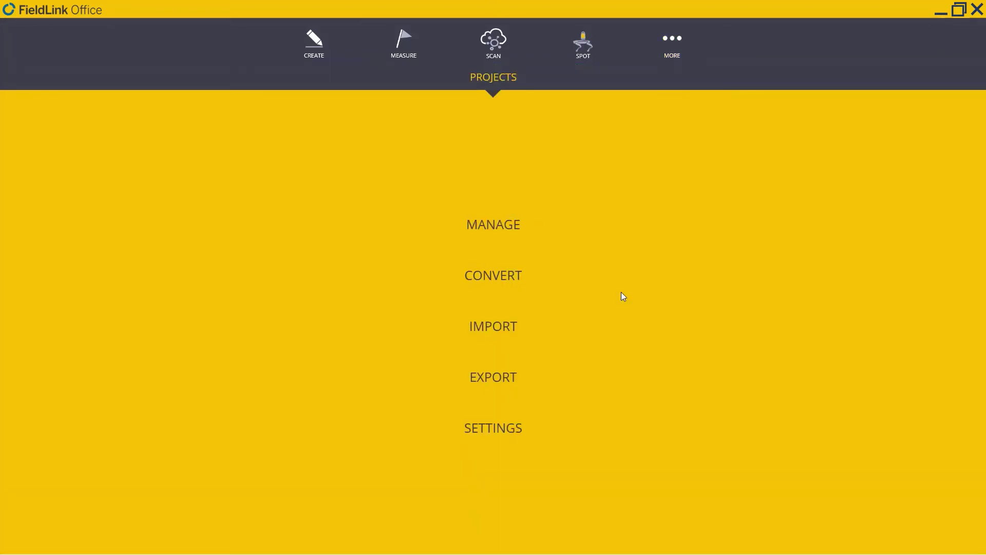
left_click(514, 275)
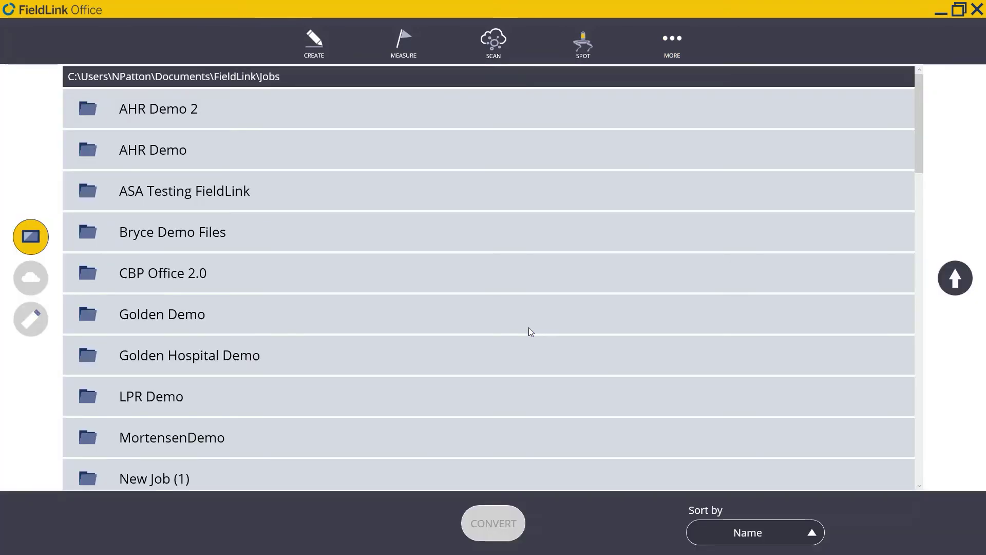
left_click(955, 278)
left_click(955, 278)
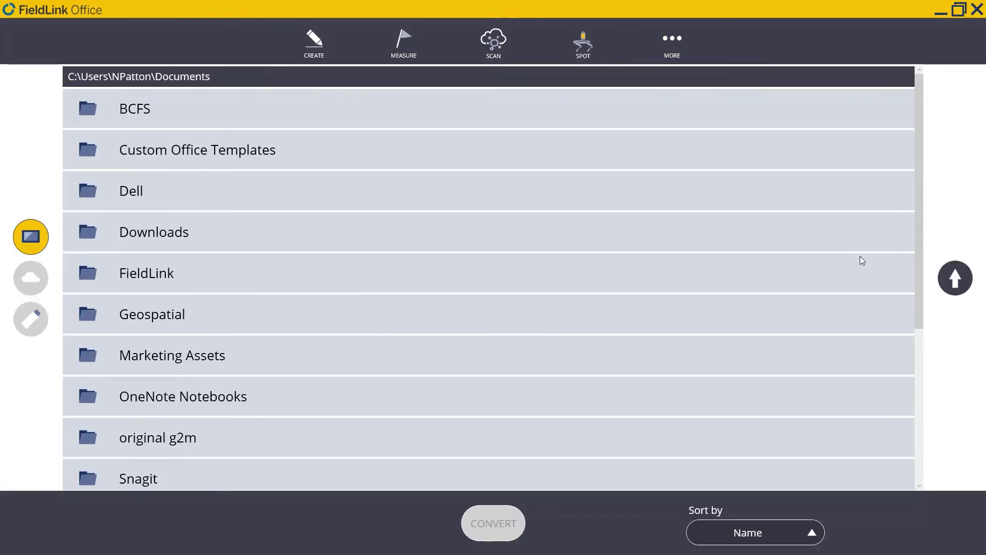
left_click(955, 278)
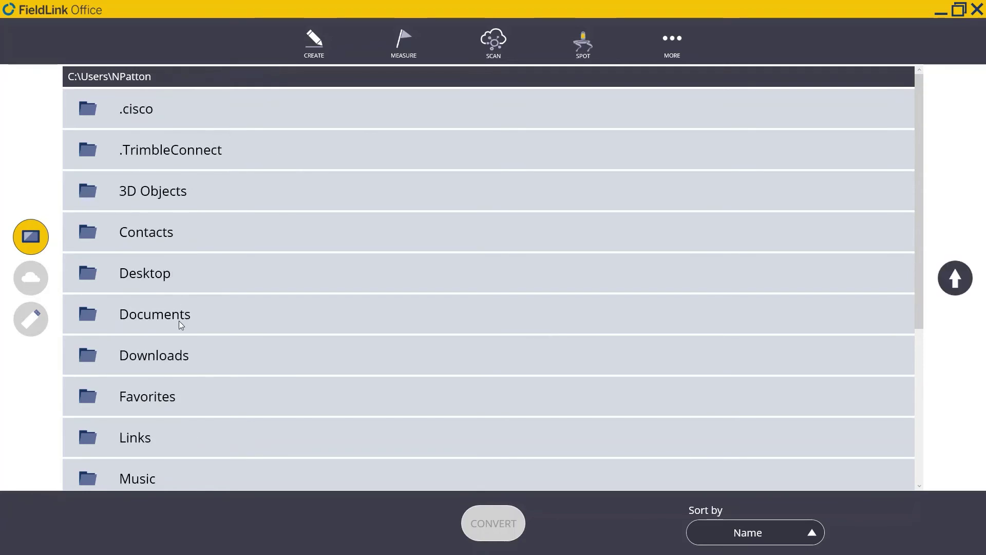
left_click(188, 352)
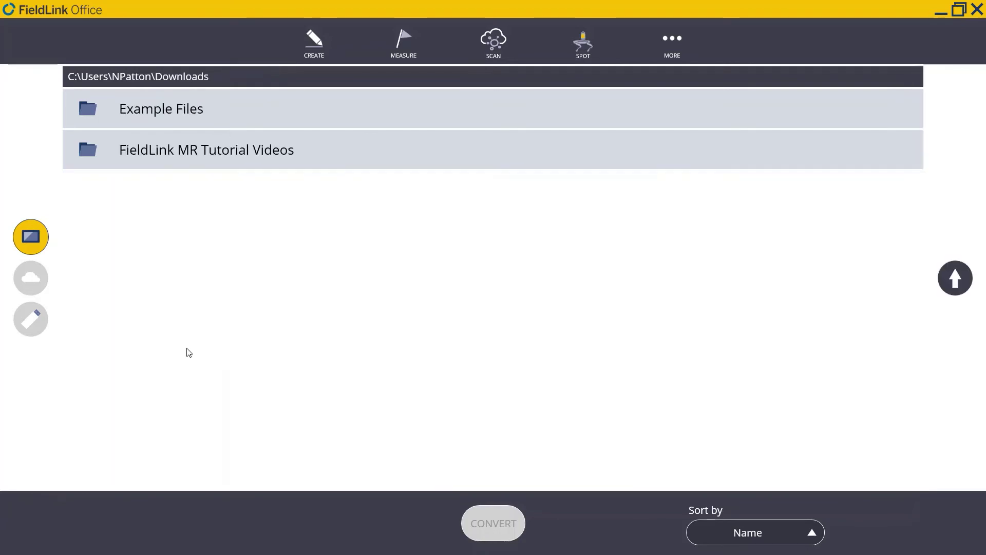
left_click(187, 116)
left_click(214, 145)
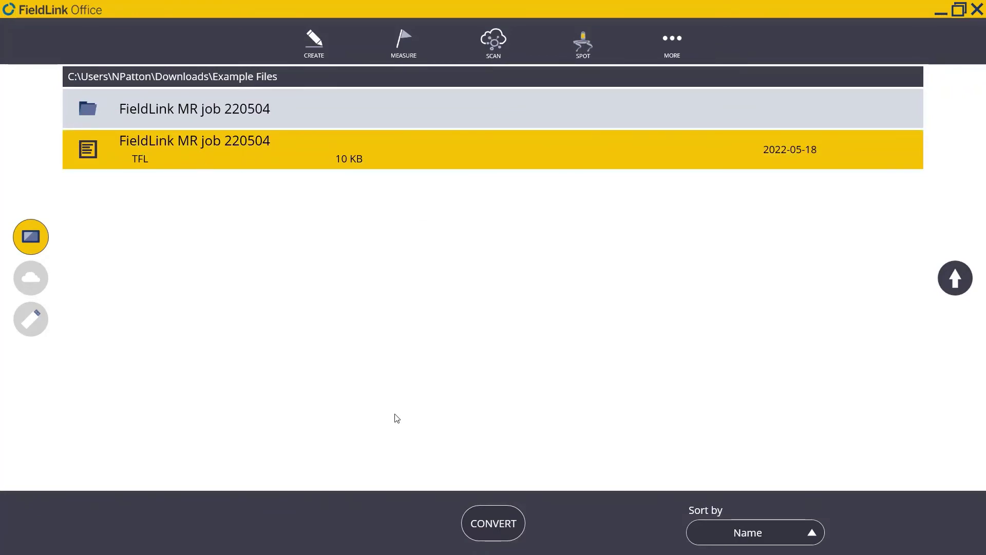
left_click(494, 523)
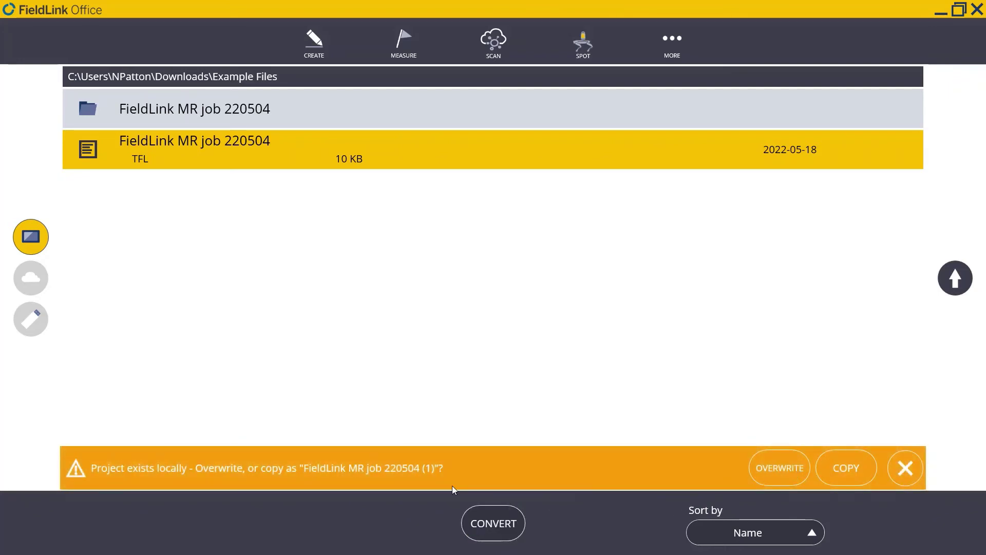
left_click(766, 469)
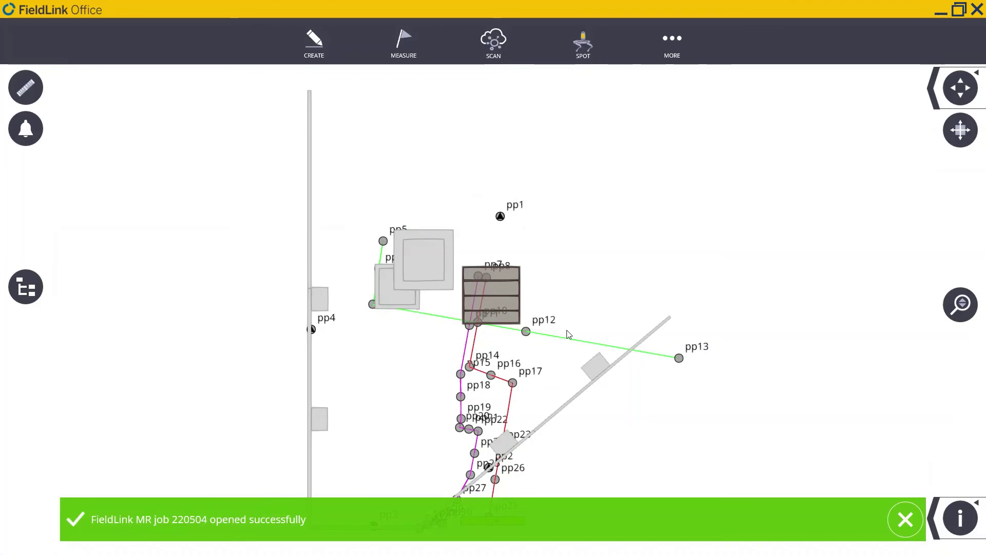
left_click_drag(540, 390, 543, 349)
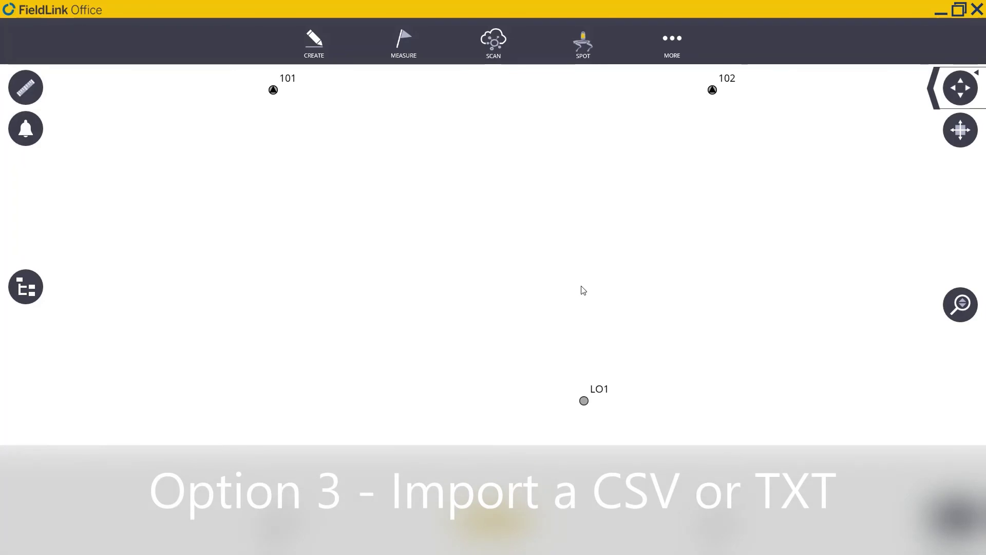
Choose the 'Training Room MR Export' CSV file from Downloads for import
left_click(662, 42)
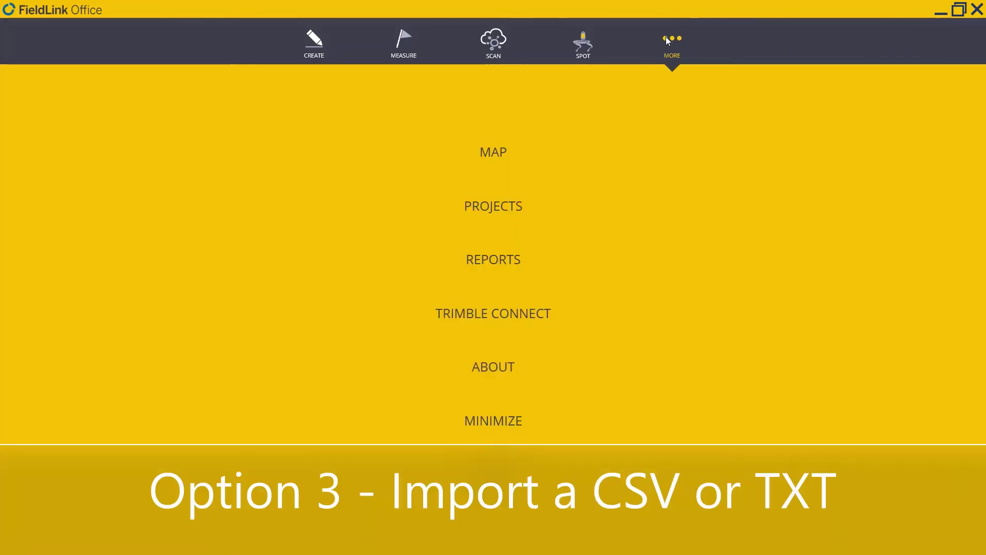
left_click(479, 211)
left_click(507, 329)
left_click(48, 238)
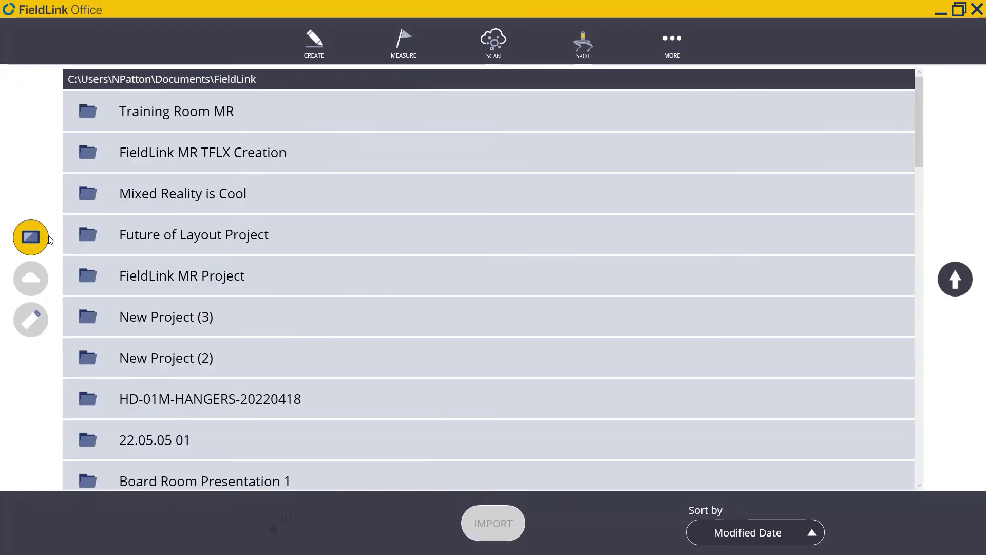
left_click(952, 296)
left_click(951, 296)
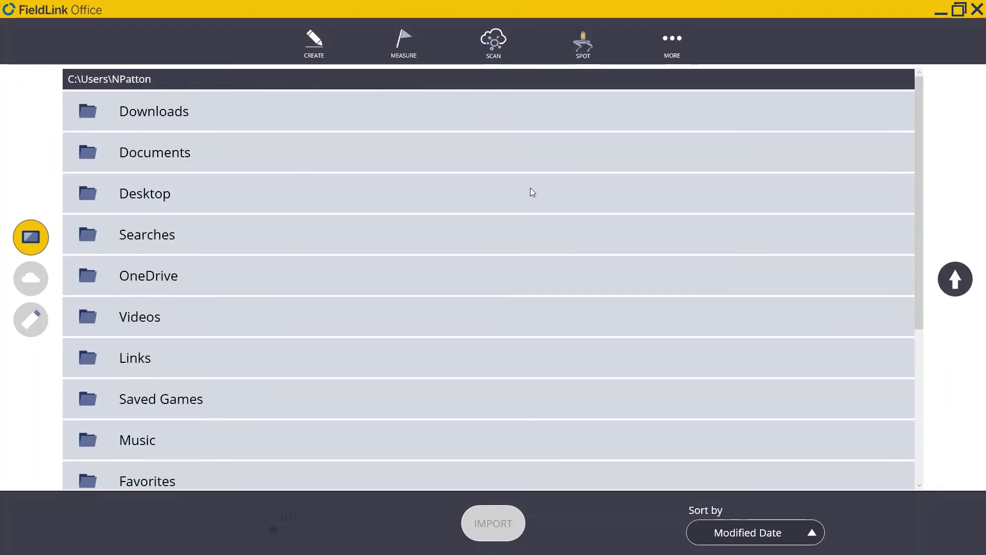
left_click(328, 109)
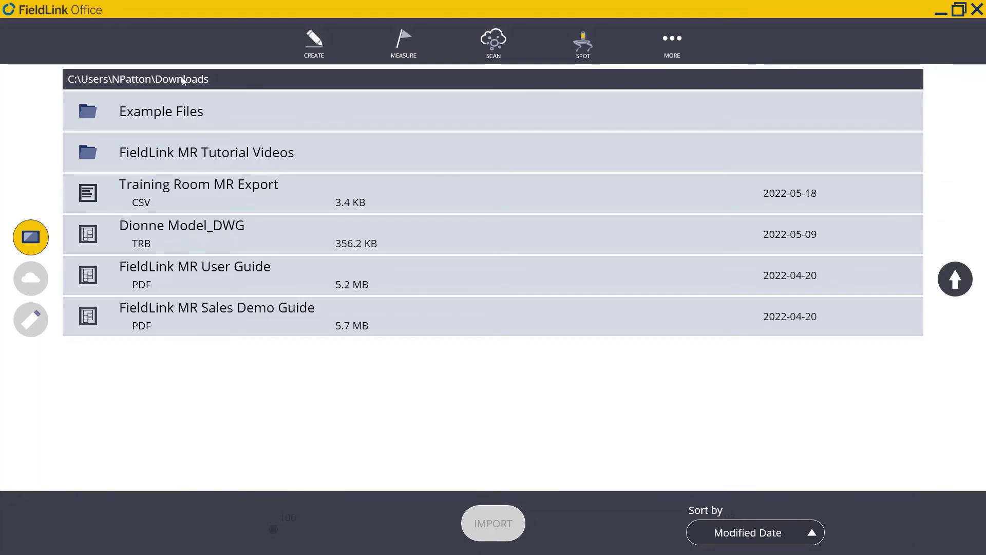
left_click(195, 201)
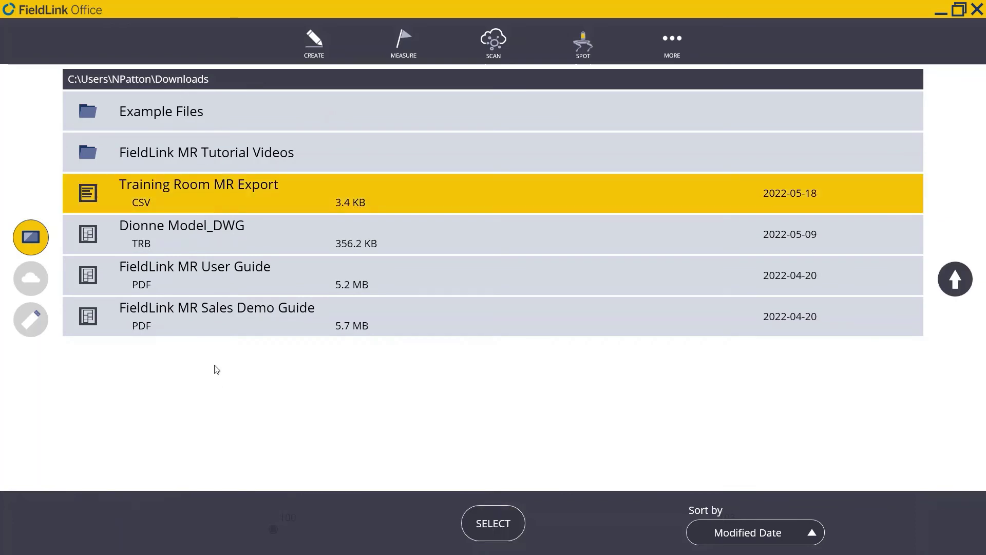
left_click(493, 523)
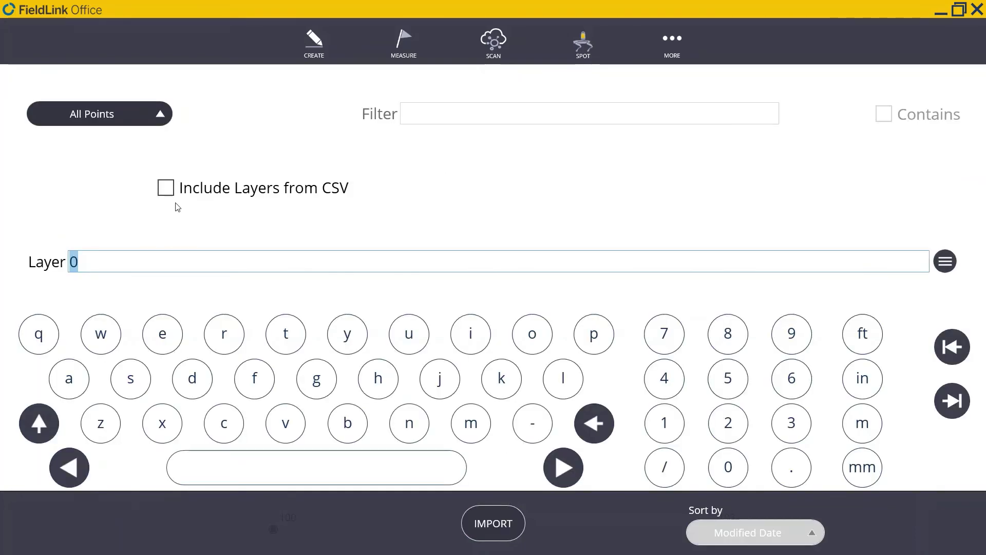
Import the CSV with Include Layers from CSV ticked and view the 44 points on the map
left_click(163, 197)
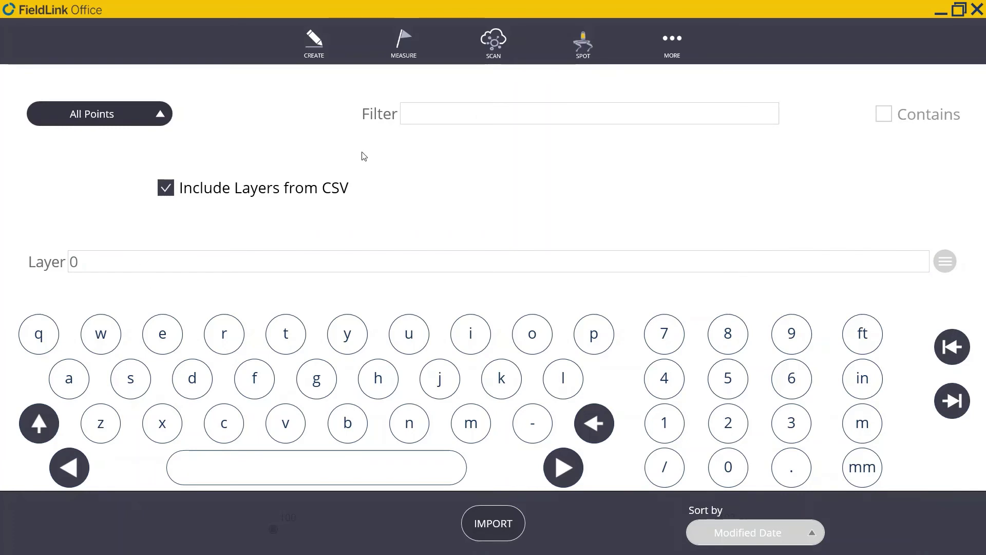
left_click(511, 536)
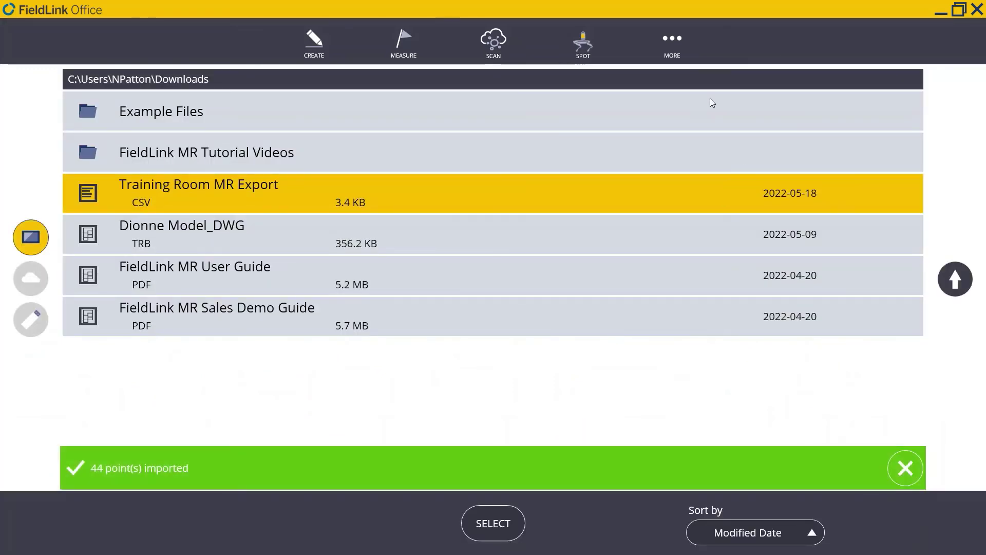
left_click(671, 44)
left_click(493, 149)
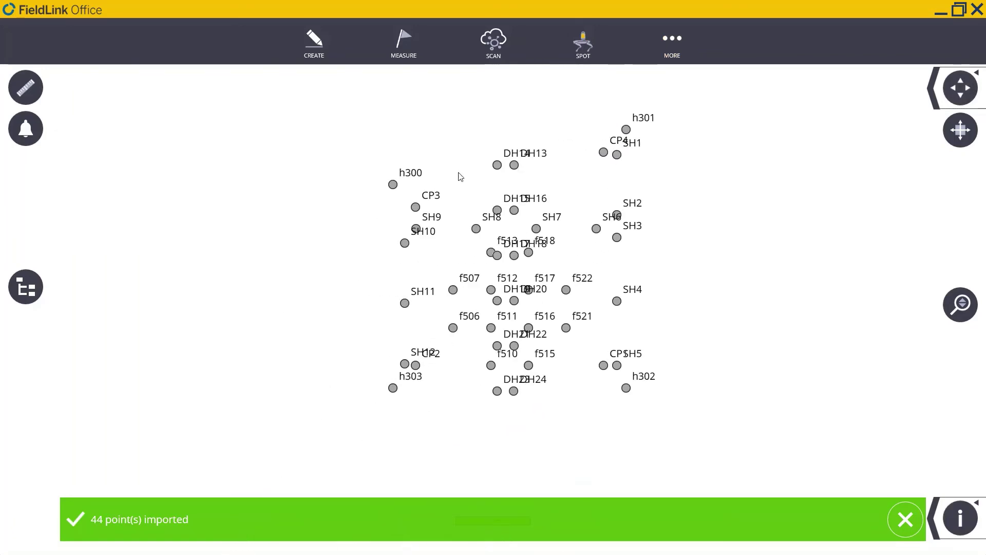
Import the 'Dionne Model_DWG' TRB model file into the project
left_click(669, 50)
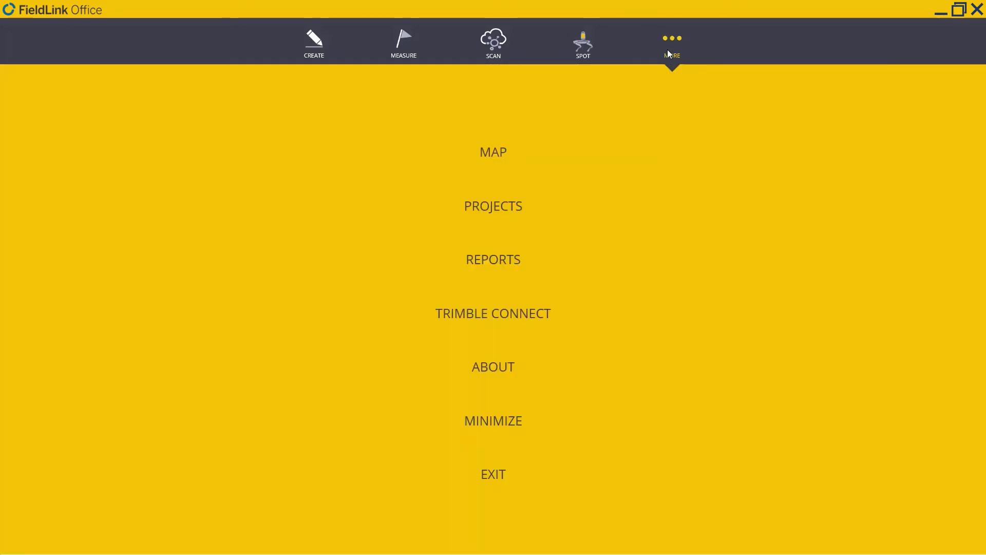
left_click(520, 235)
left_click(501, 335)
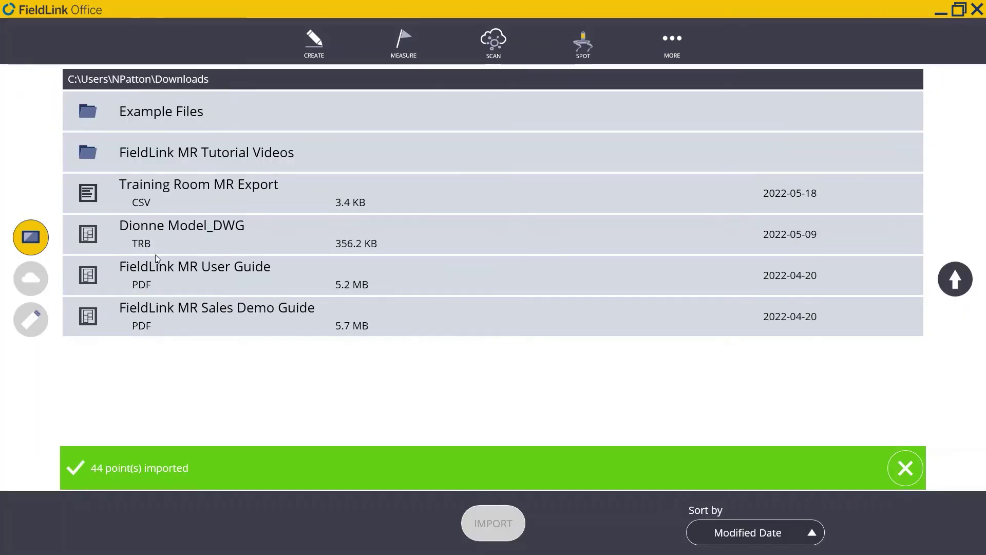
left_click(162, 241)
left_click(519, 523)
Return to the map view and dismiss both import notifications
left_click(672, 46)
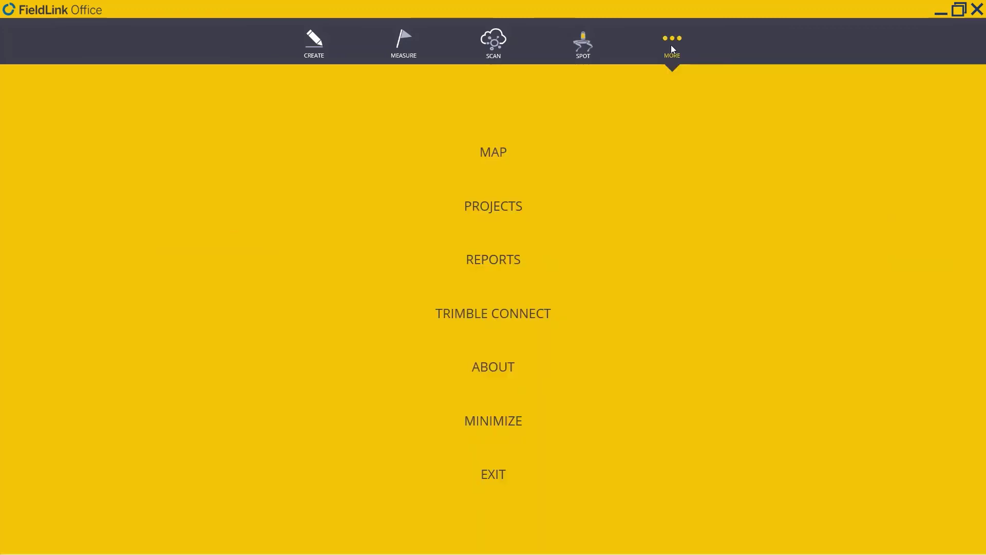
left_click(494, 152)
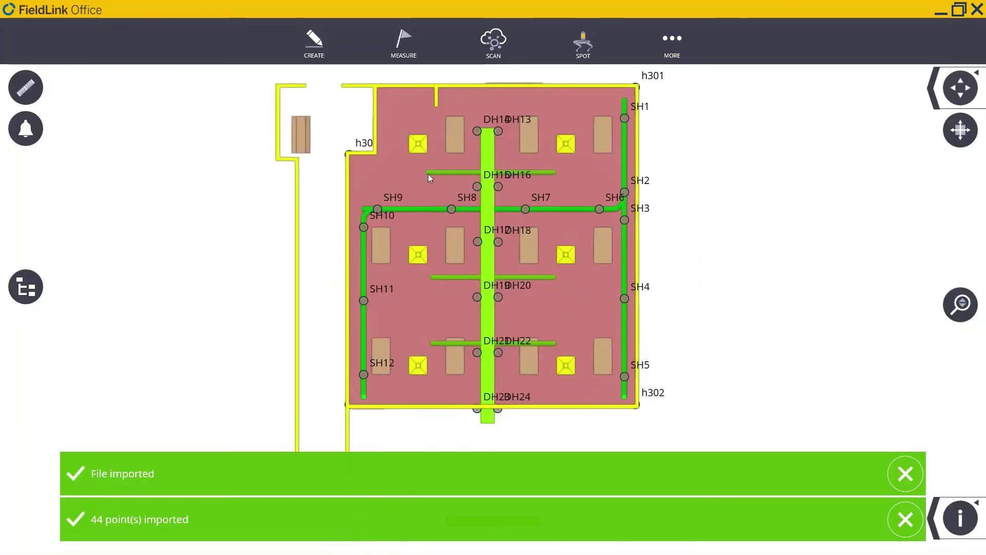
left_click(905, 473)
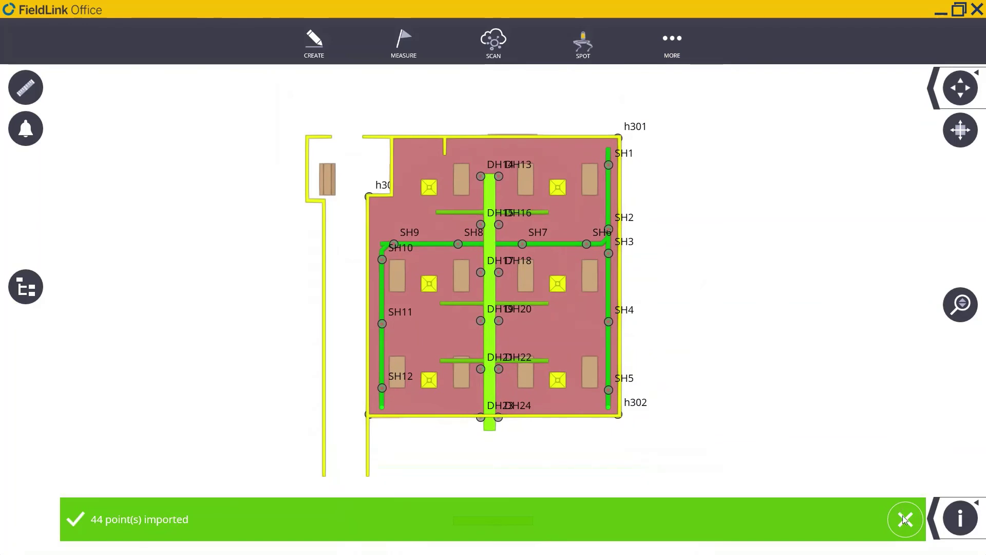
left_click(905, 519)
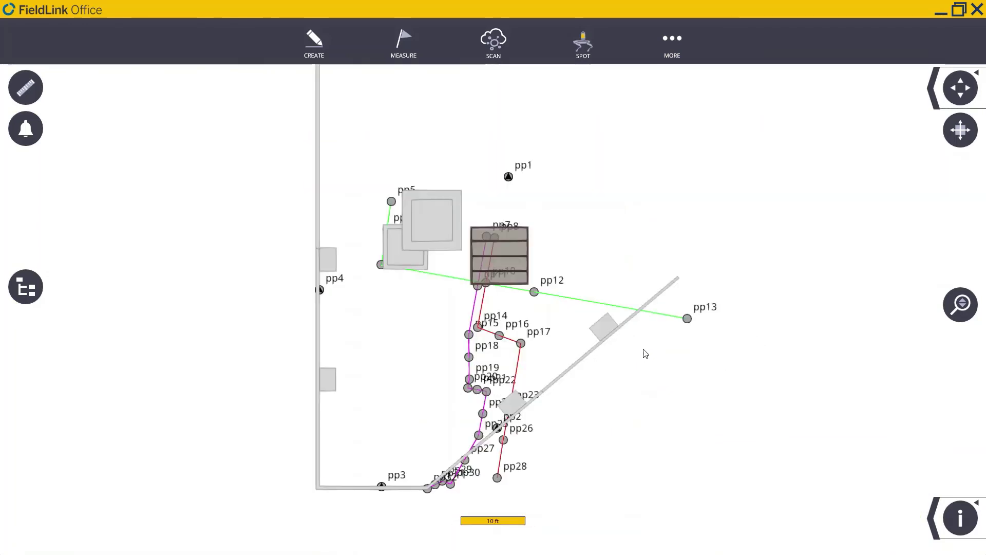
Sign in to the Trimble account through the Trimble Connect menu
left_click_drag(646, 353, 639, 380)
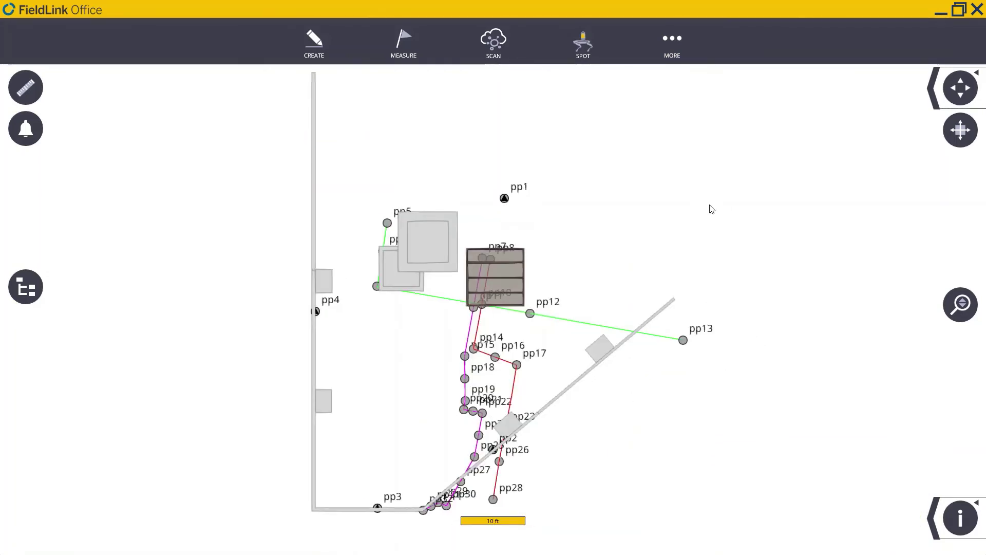
left_click(678, 48)
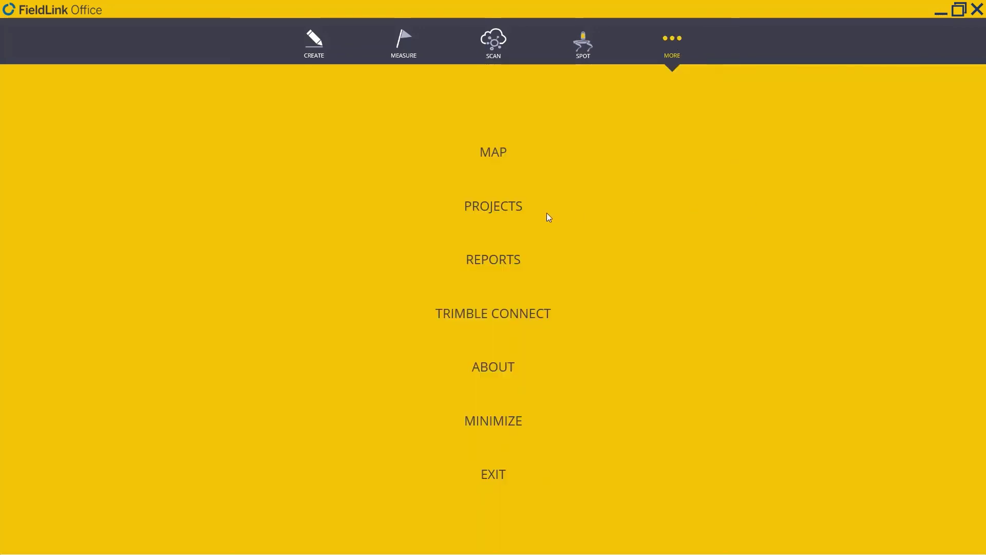
left_click(518, 307)
left_click(513, 331)
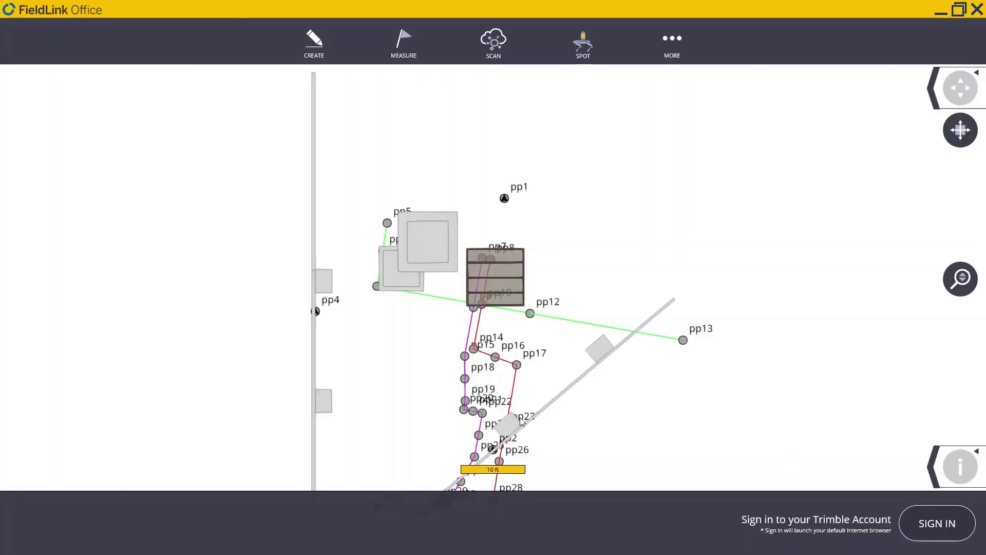
left_click(936, 536)
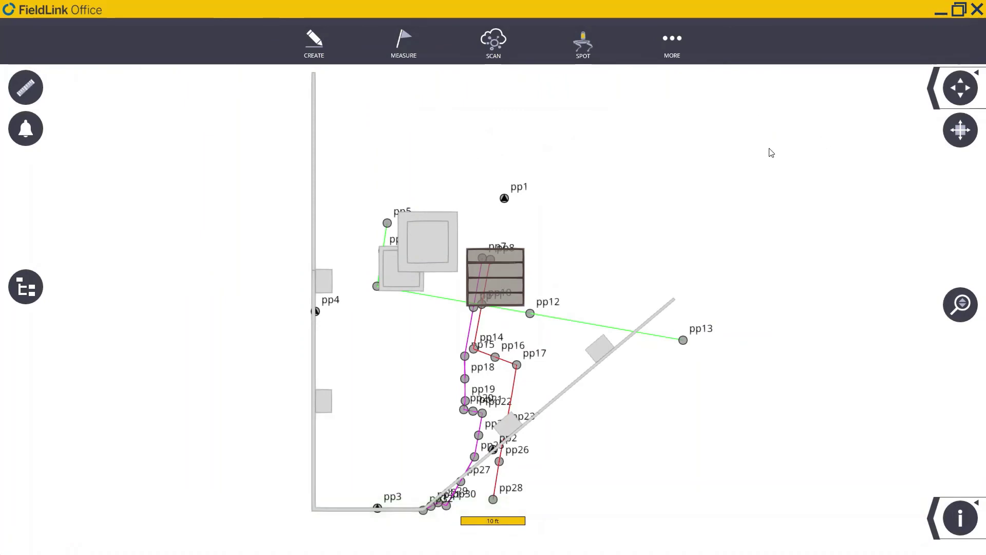
Save the project via Save As to TrimbleConnect, region NorthAmerica
left_click(672, 46)
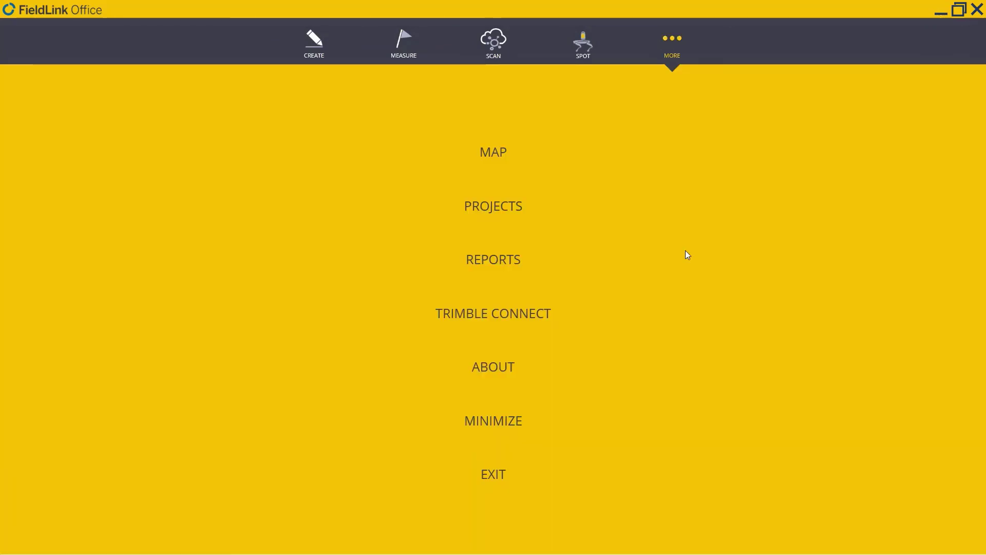
left_click(501, 210)
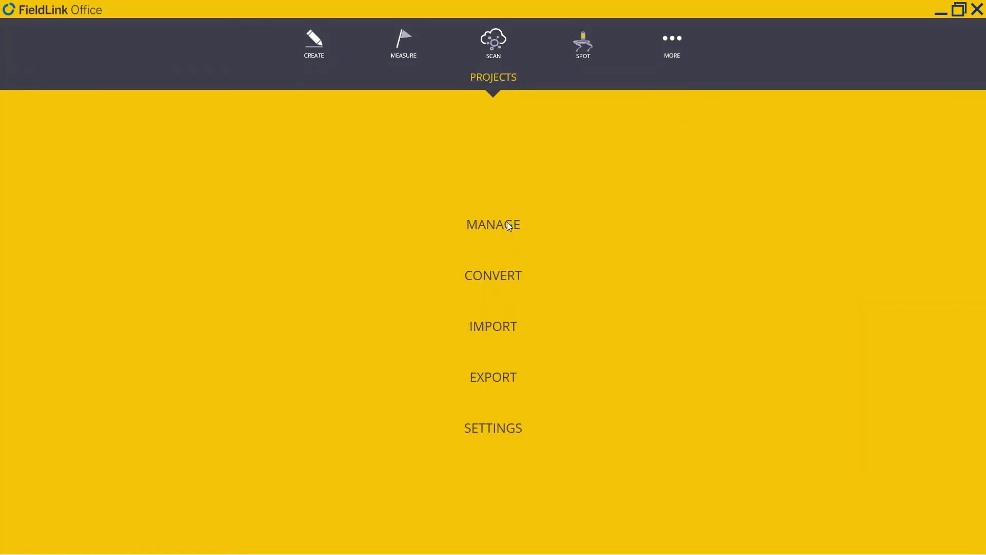
left_click(491, 221)
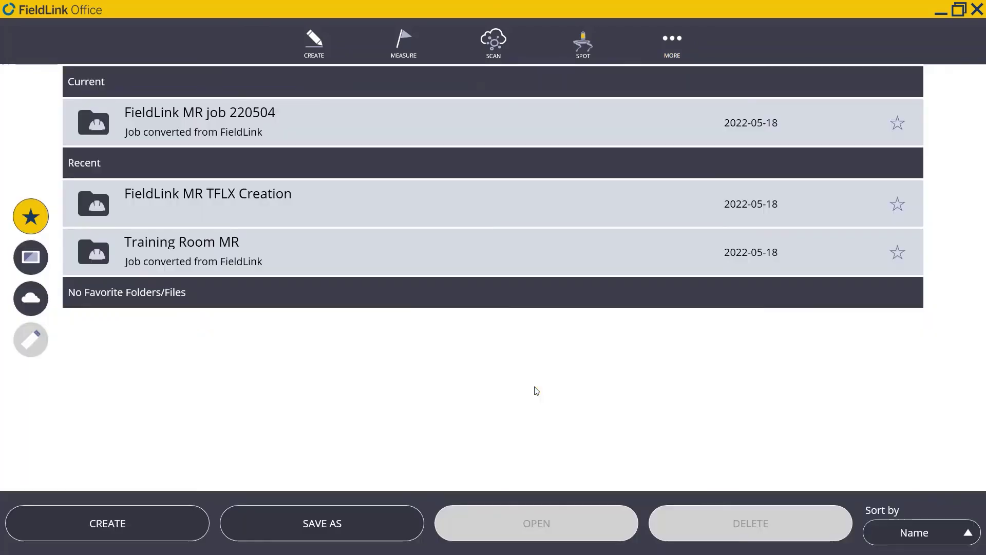
left_click(307, 523)
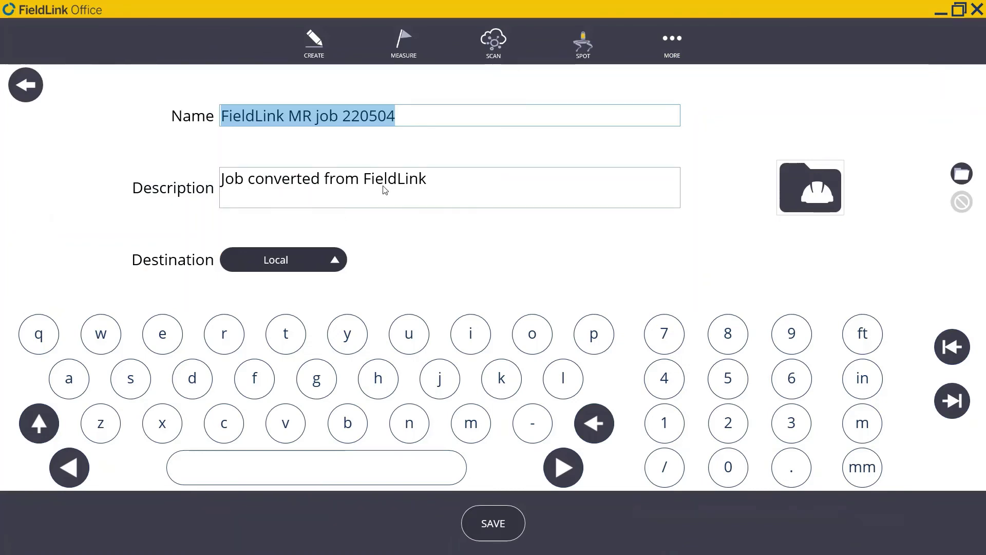
left_click(338, 259)
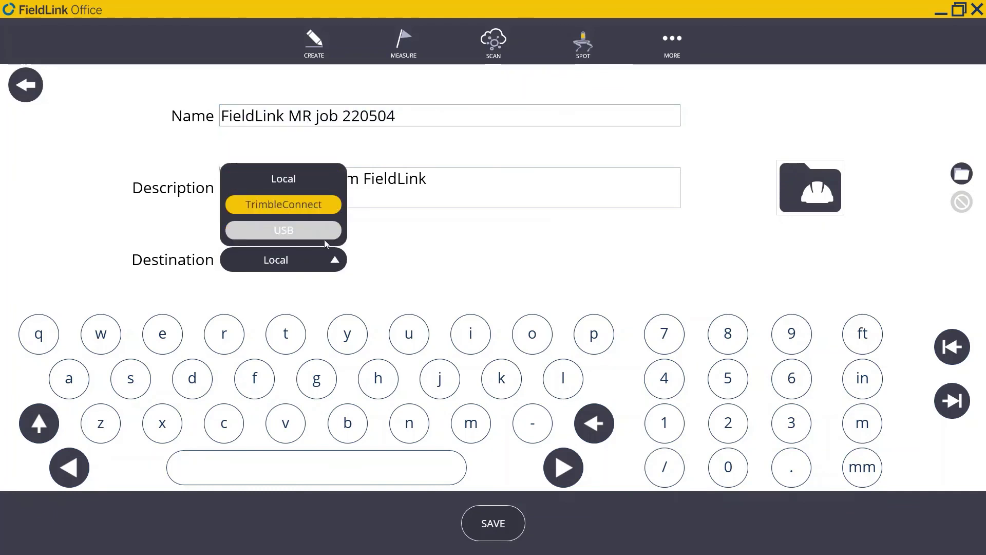
left_click(326, 206)
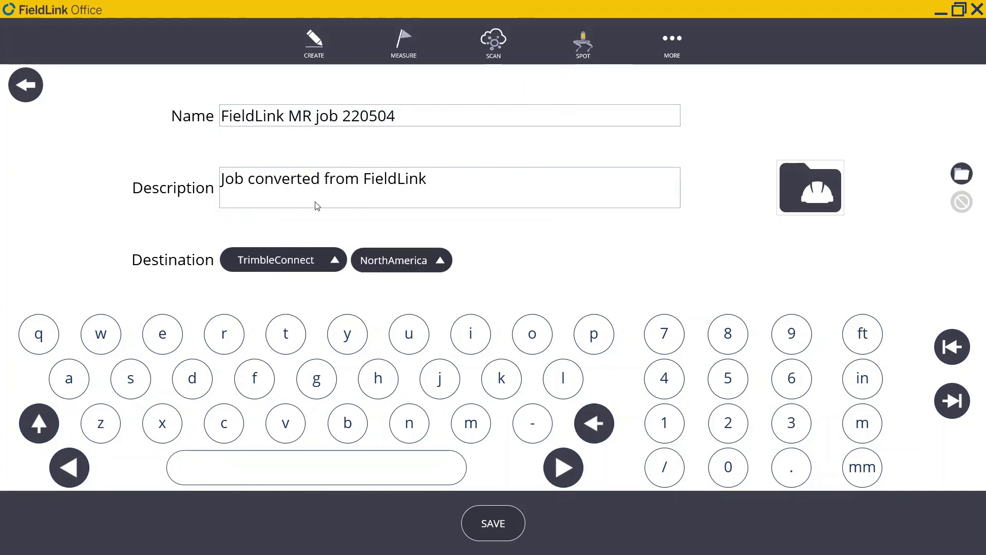
left_click(441, 260)
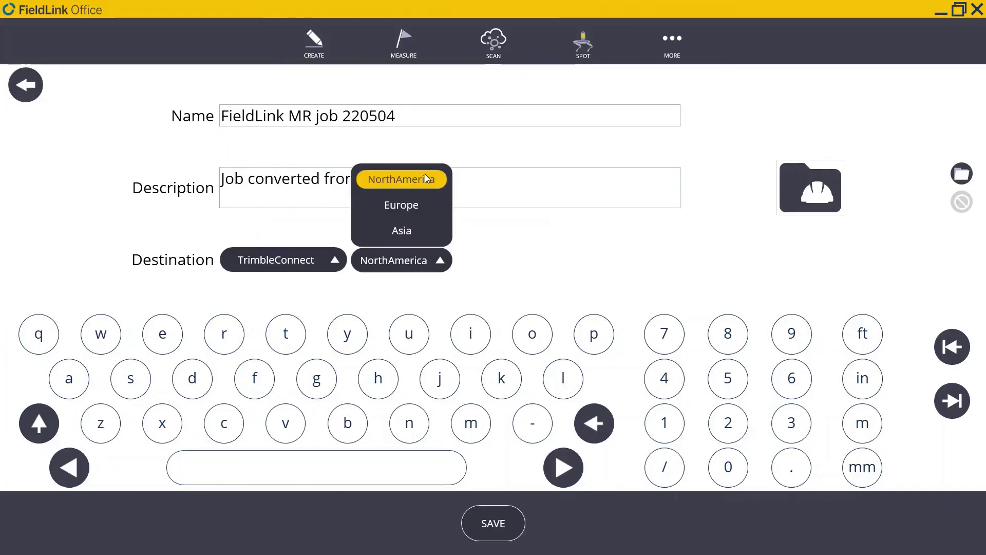
left_click(426, 180)
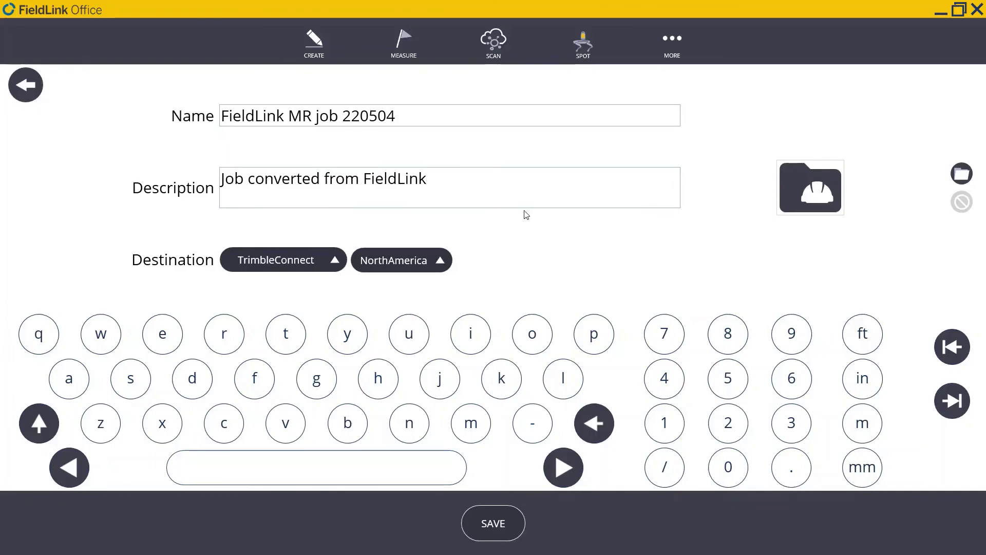
left_click(500, 519)
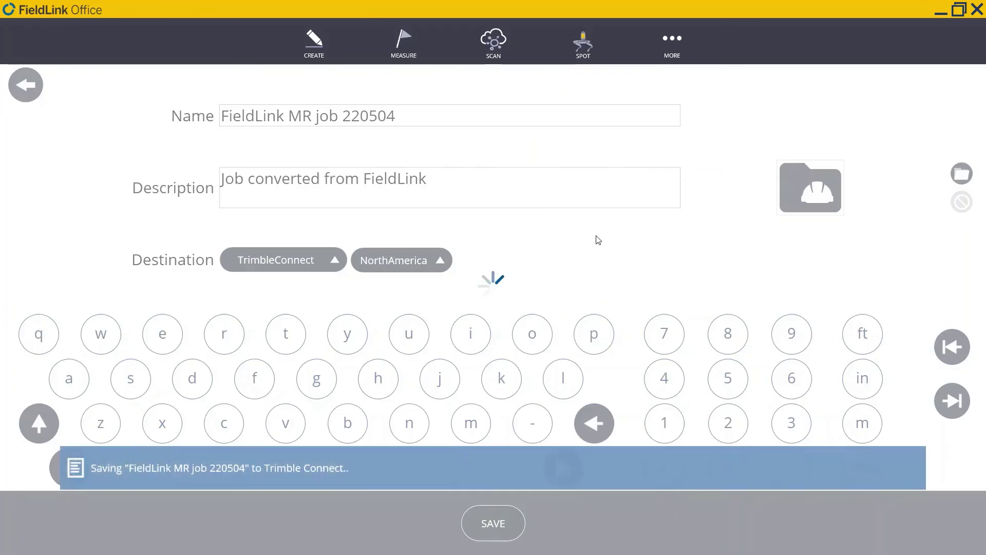